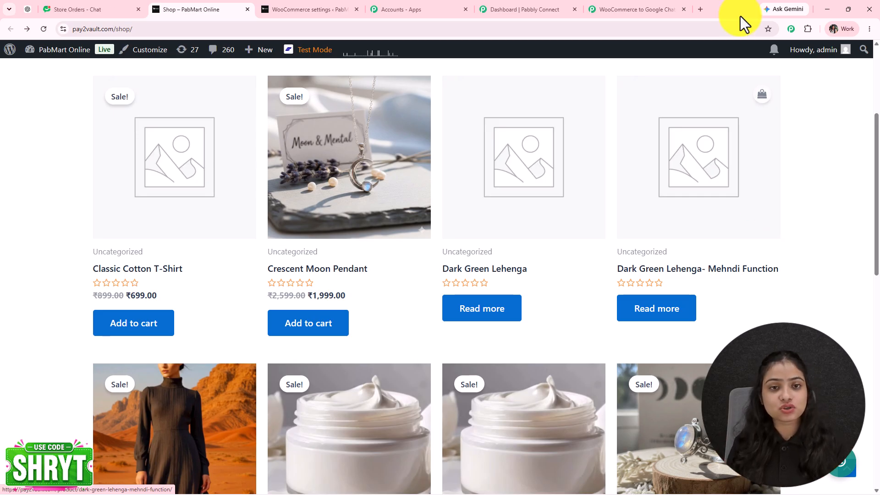
- Look over the Store Orders chat and the workflow tabs, then return to the PabMart Online shop page
{"action": "scroll", "coordinate": [334, 354], "scroll_direction": "down", "scroll_amount": 6}
{"action": "scroll", "coordinate": [335, 354], "scroll_direction": "up", "scroll_amount": 6}
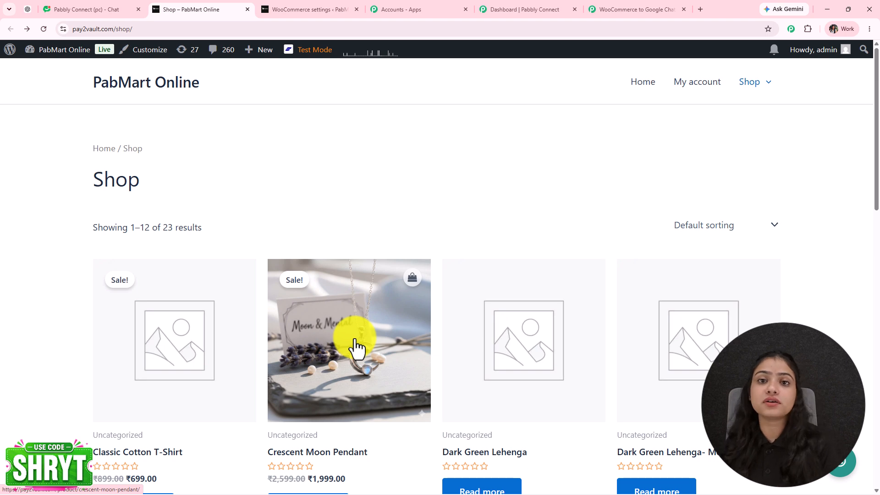
{"action": "scroll", "coordinate": [356, 348], "scroll_direction": "down", "scroll_amount": 10}
{"action": "scroll", "coordinate": [305, 315], "scroll_direction": "up", "scroll_amount": 7}
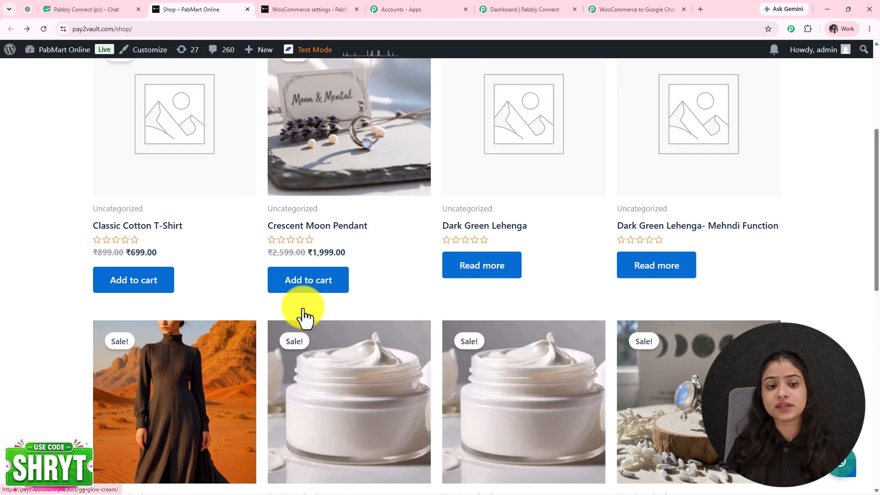
{"action": "scroll", "coordinate": [303, 308], "scroll_direction": "up", "scroll_amount": 3}
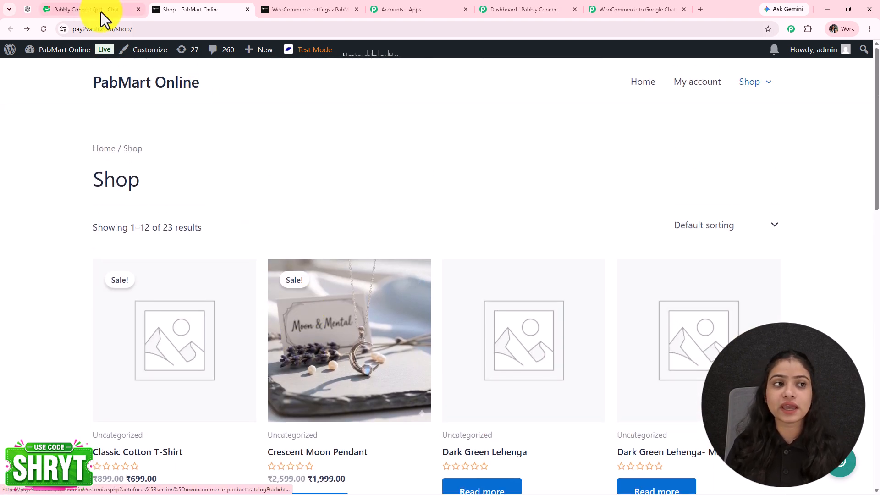
{"action": "left_click", "coordinate": [99, 12]}
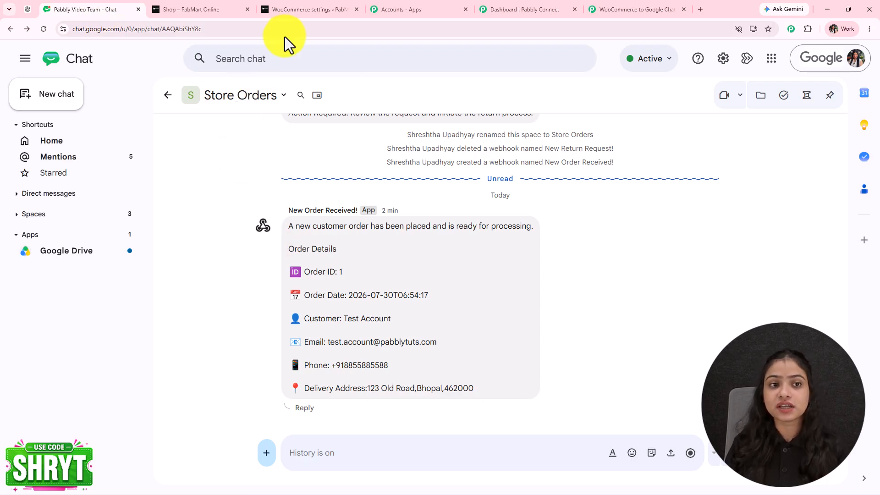
{"action": "left_click", "coordinate": [303, 10]}
{"action": "left_click", "coordinate": [209, 17]}
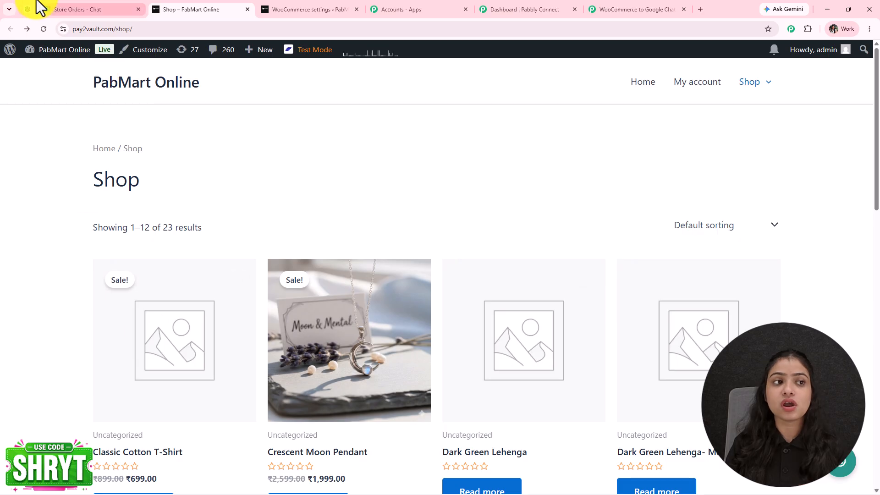
{"action": "left_click", "coordinate": [76, 11]}
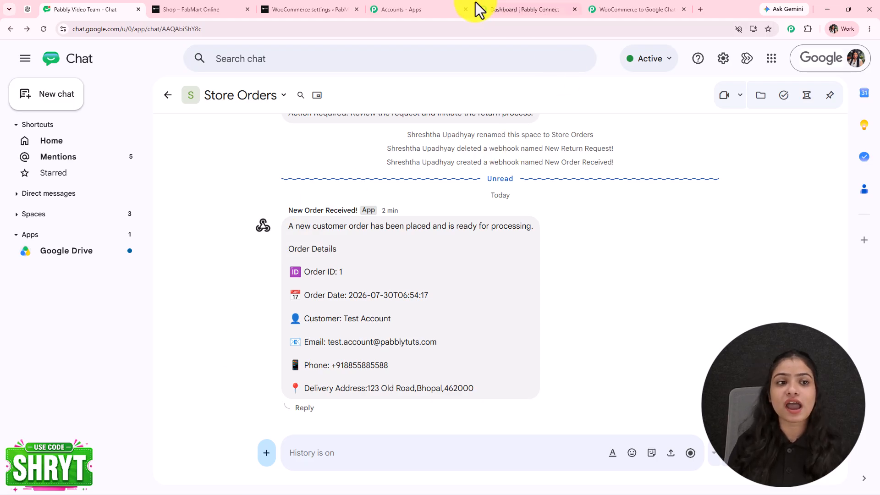
{"action": "left_click", "coordinate": [619, 9]}
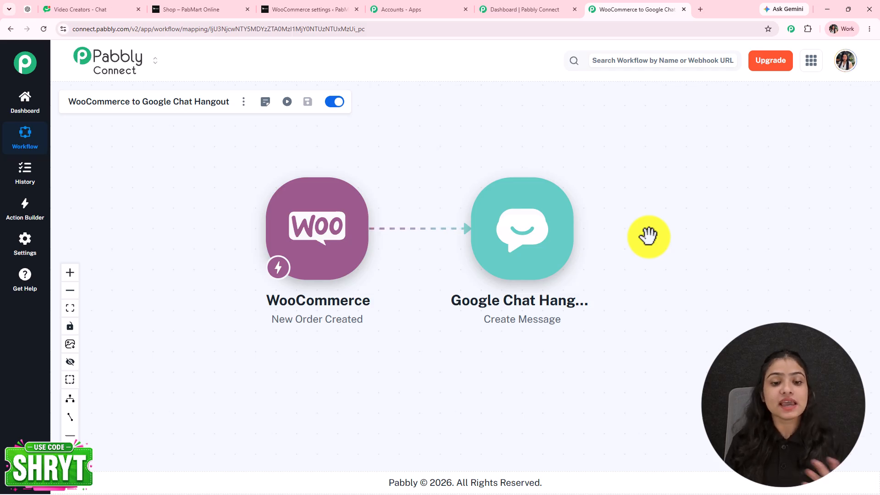
{"action": "left_click", "coordinate": [303, 6]}
{"action": "left_click", "coordinate": [207, 9]}
- Add the maxi dress to the cart and proceed to checkout
{"action": "scroll", "coordinate": [779, 206], "scroll_direction": "down", "scroll_amount": 3}
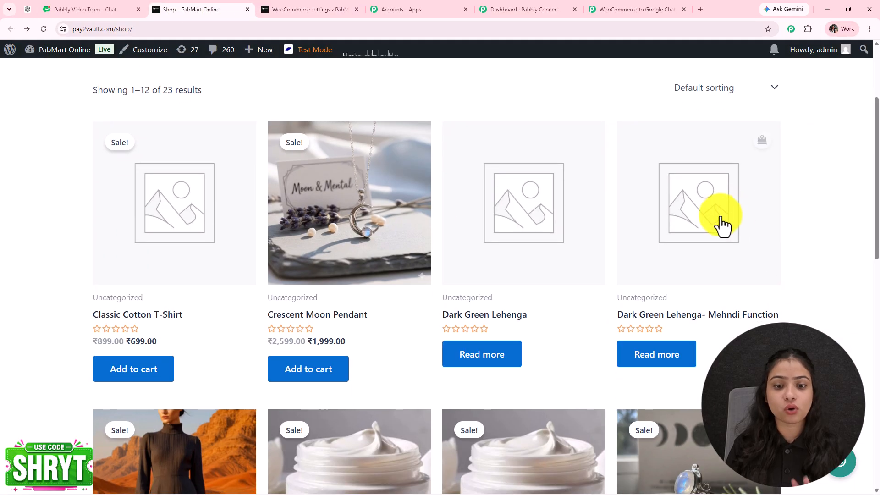
{"action": "scroll", "coordinate": [490, 408], "scroll_direction": "down", "scroll_amount": 5}
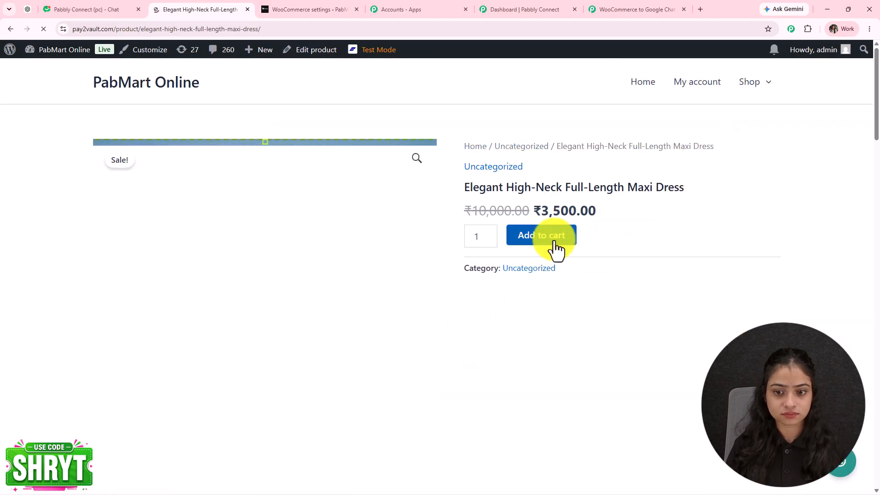
{"action": "left_click", "coordinate": [556, 248]}
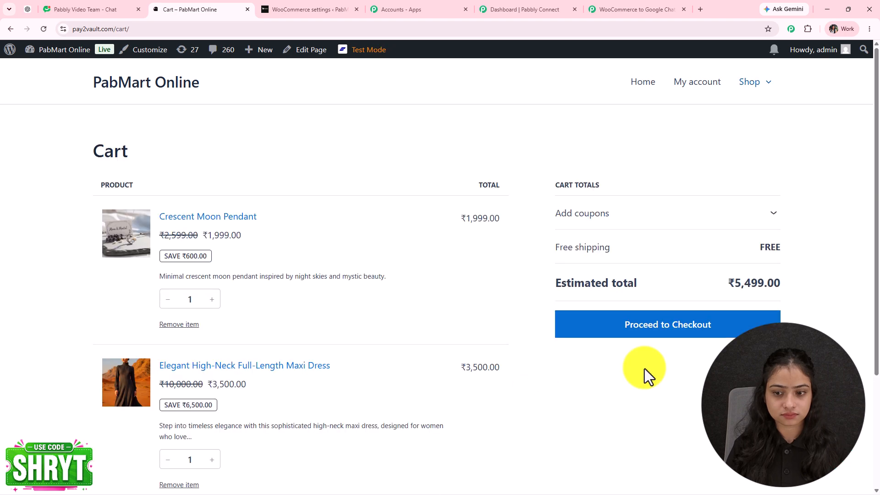
{"action": "left_click", "coordinate": [648, 332]}
- Edit the customer email and place the ₹5,499.00 cash-on-delivery order
{"action": "scroll", "coordinate": [117, 312], "scroll_direction": "down", "scroll_amount": 5}
{"action": "scroll", "coordinate": [380, 292], "scroll_direction": "up", "scroll_amount": 2}
{"action": "scroll", "coordinate": [295, 262], "scroll_direction": "down", "scroll_amount": 5}
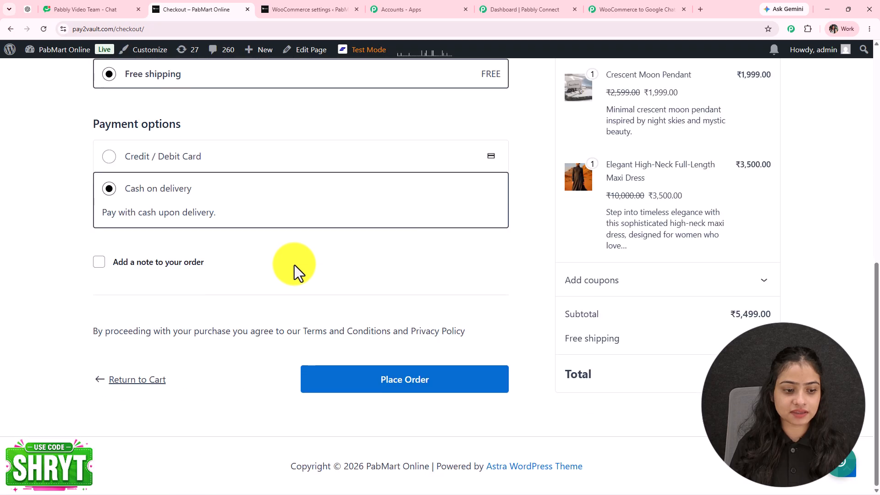
{"action": "left_click", "coordinate": [405, 382]}
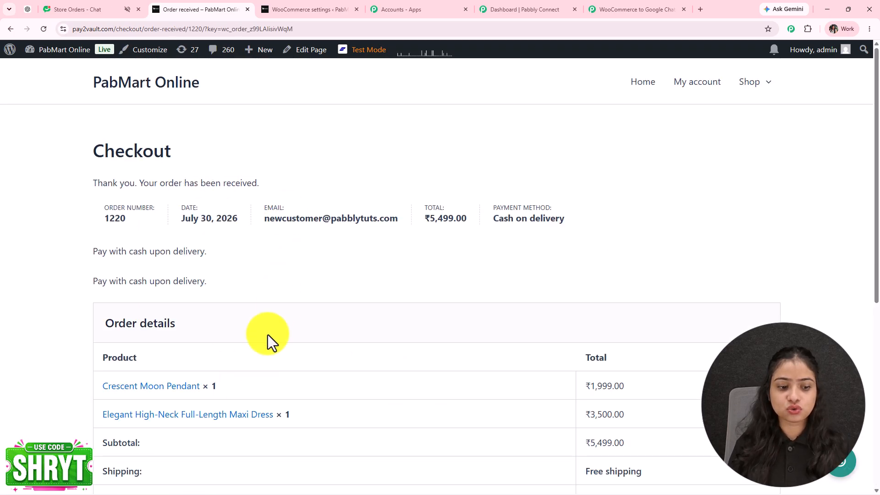
- Review the order confirmation, then view the 'New Order Received!' alert in Store Orders chat
{"action": "scroll", "coordinate": [280, 307], "scroll_direction": "down", "scroll_amount": 7}
{"action": "scroll", "coordinate": [280, 306], "scroll_direction": "up", "scroll_amount": 6}
{"action": "scroll", "coordinate": [280, 306], "scroll_direction": "down", "scroll_amount": 1}
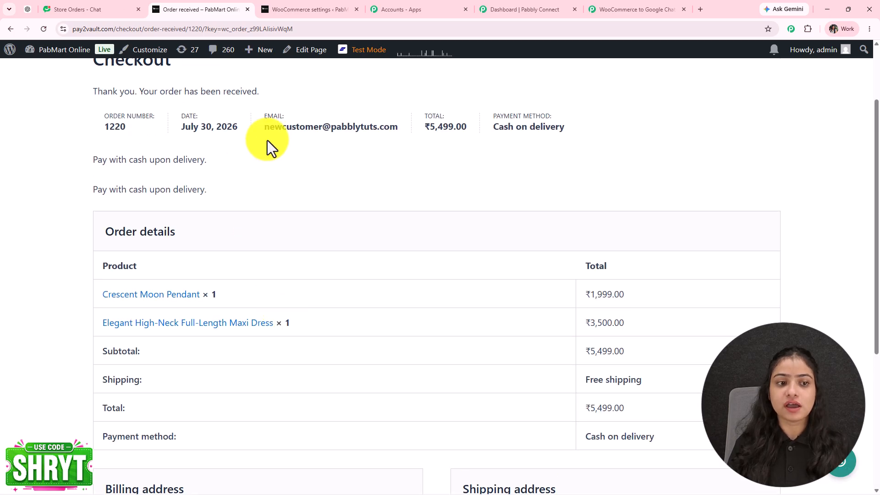
{"action": "left_click", "coordinate": [103, 13]}
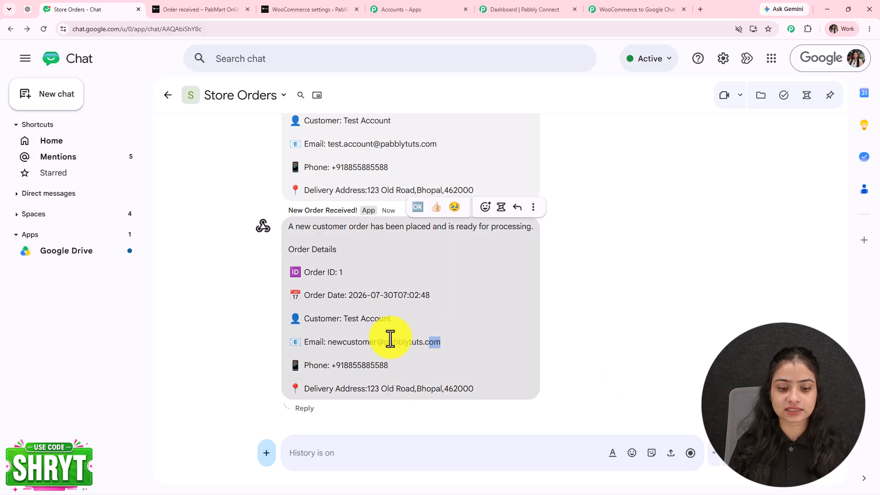
- Highlight the customer email in the new order message, then return to the WooCommerce to Google Chat workflow tab
{"action": "left_click_drag", "start_coordinate": [440, 342], "coordinate": [321, 342]}
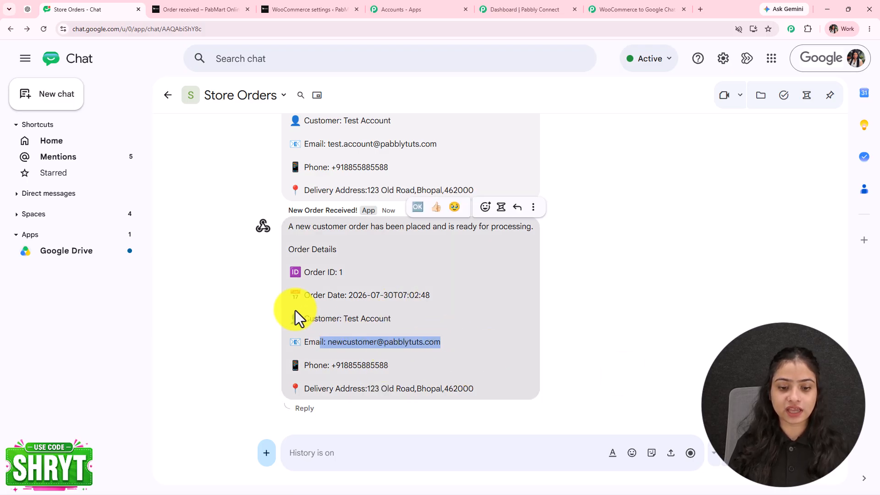
{"action": "scroll", "coordinate": [295, 310], "scroll_direction": "up", "scroll_amount": 2}
{"action": "left_click", "coordinate": [606, 11]}
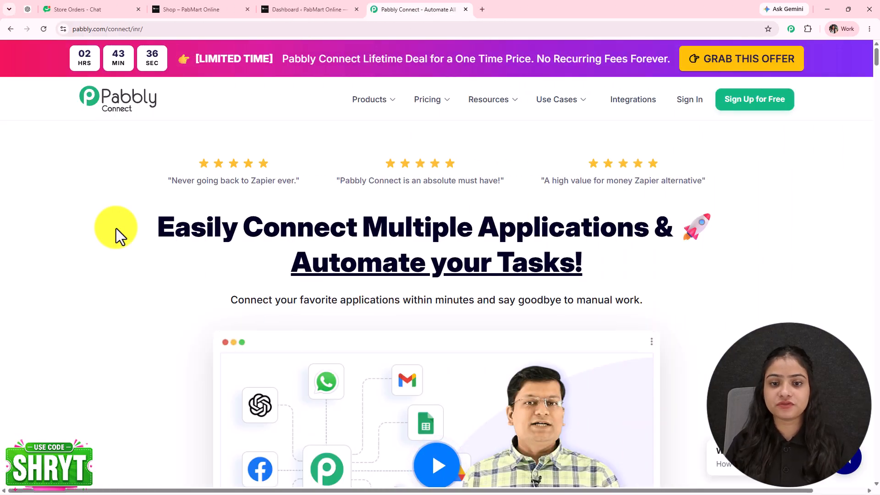
{"action": "left_click_drag", "start_coordinate": [154, 32], "coordinate": [112, 29]}
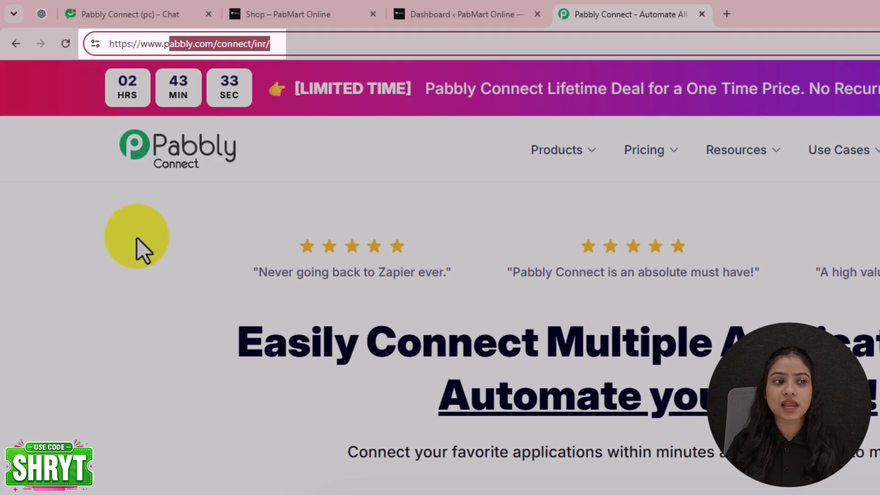
{"action": "left_click", "coordinate": [136, 238]}
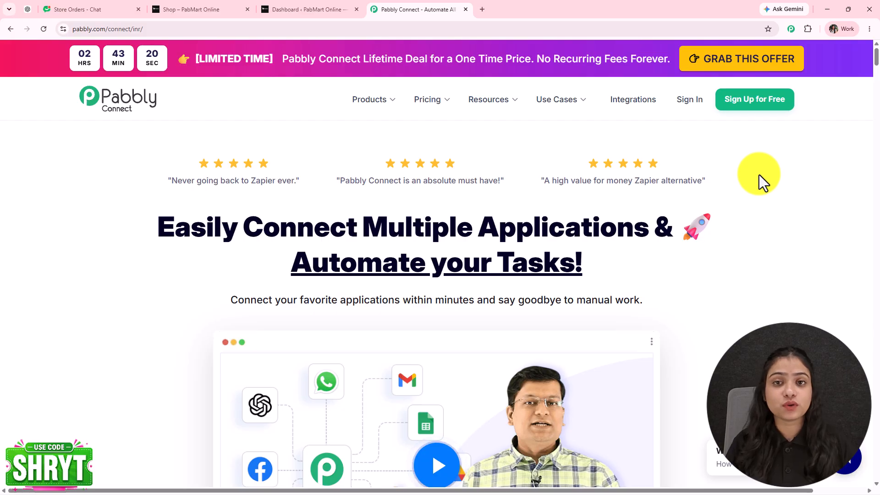
{"action": "scroll", "coordinate": [758, 175], "scroll_direction": "down", "scroll_amount": 8}
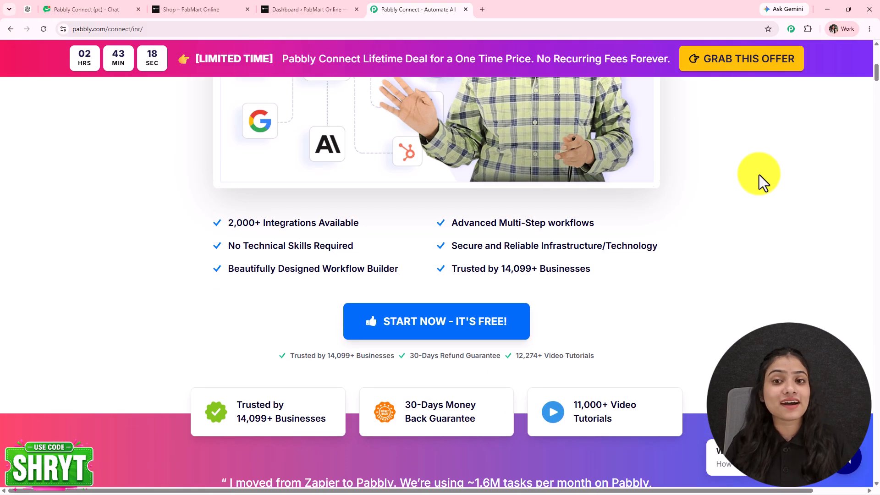
{"action": "scroll", "coordinate": [759, 174], "scroll_direction": "down", "scroll_amount": 10}
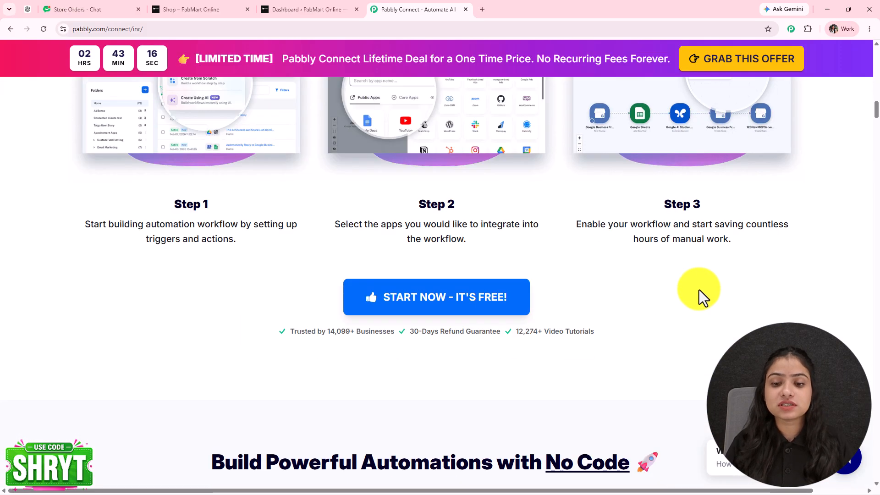
{"action": "scroll", "coordinate": [674, 378], "scroll_direction": "down", "scroll_amount": 15}
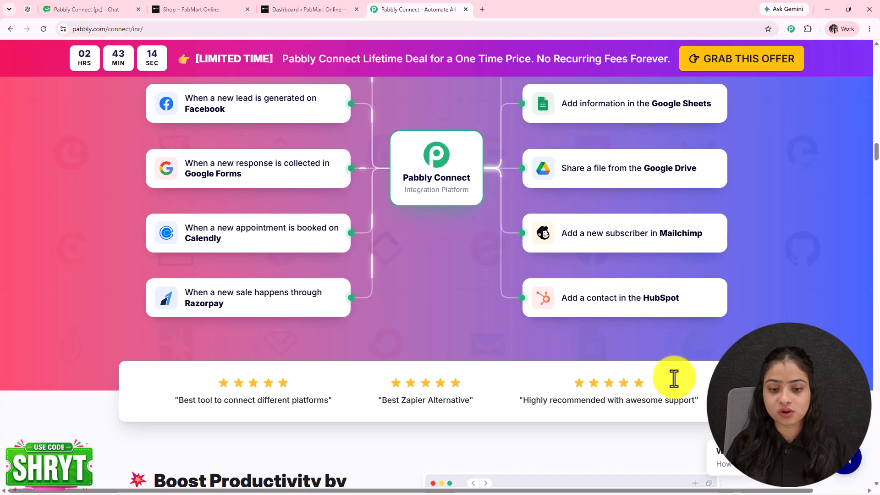
{"action": "scroll", "coordinate": [674, 378], "scroll_direction": "up", "scroll_amount": 12}
{"action": "scroll", "coordinate": [675, 378], "scroll_direction": "up", "scroll_amount": 5}
{"action": "scroll", "coordinate": [674, 378], "scroll_direction": "up", "scroll_amount": 6}
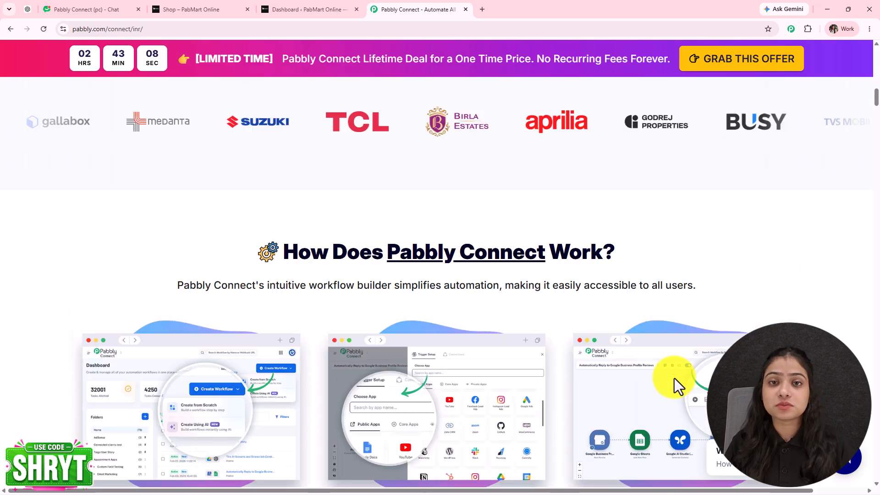
{"action": "scroll", "coordinate": [674, 378], "scroll_direction": "up", "scroll_amount": 20}
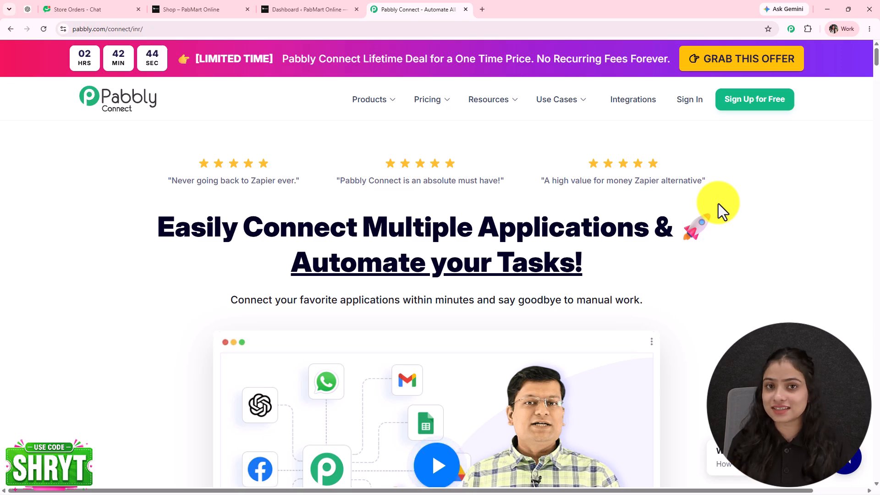
- Sign in, browse the All Pabbly Apps list, and launch Pabbly Connect with Access Now
{"action": "left_click", "coordinate": [691, 110]}
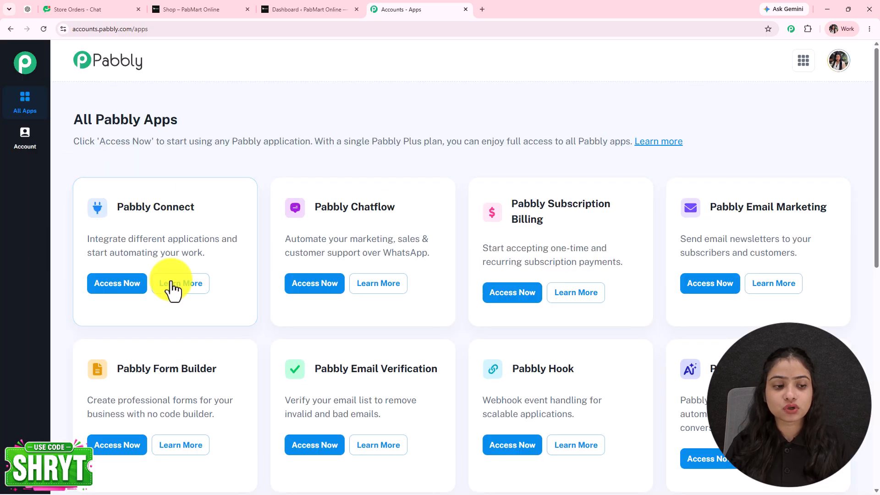
{"action": "scroll", "coordinate": [687, 343], "scroll_direction": "down", "scroll_amount": 3}
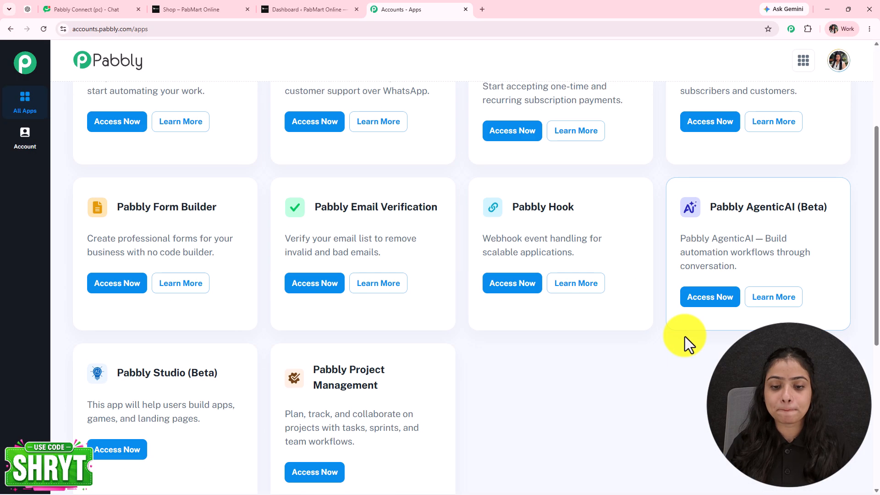
{"action": "scroll", "coordinate": [685, 336], "scroll_direction": "up", "scroll_amount": 4}
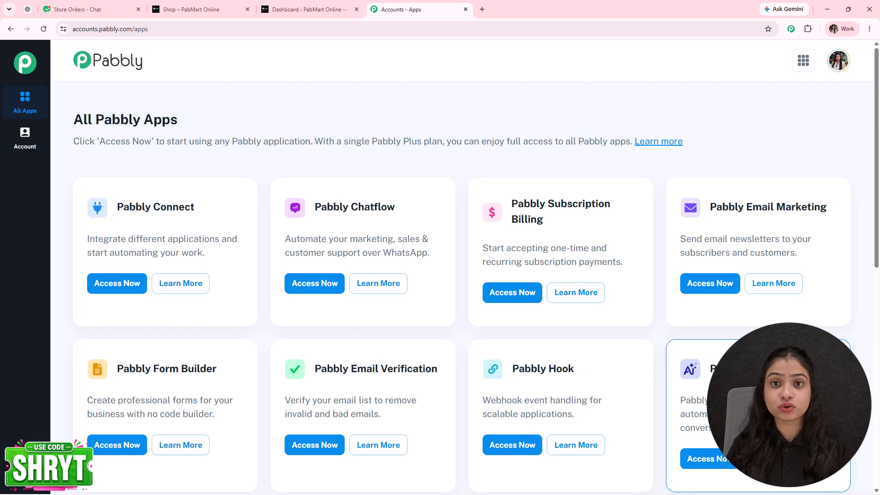
{"action": "scroll", "coordinate": [684, 341], "scroll_direction": "down", "scroll_amount": 2}
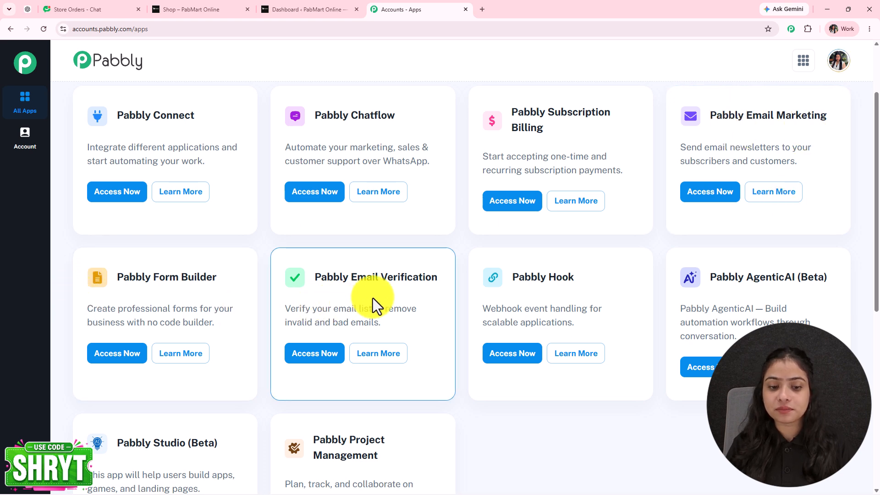
{"action": "scroll", "coordinate": [369, 279], "scroll_direction": "down", "scroll_amount": 4}
{"action": "scroll", "coordinate": [367, 275], "scroll_direction": "up", "scroll_amount": 6}
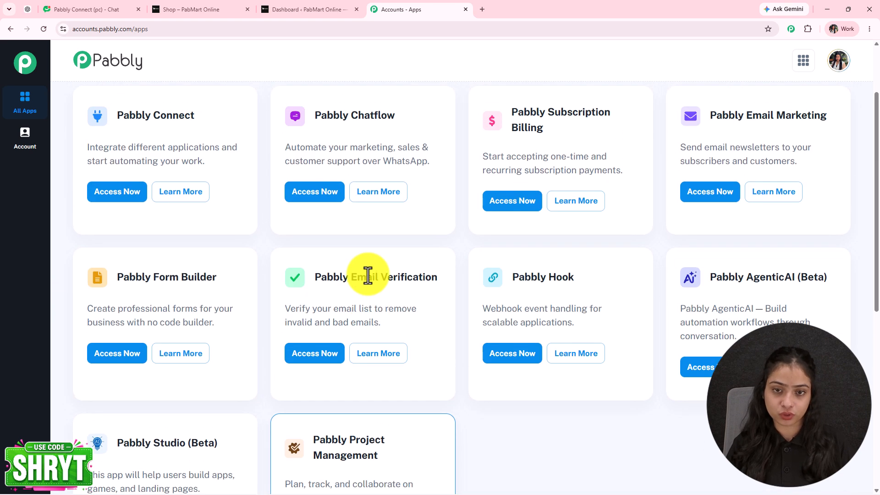
{"action": "scroll", "coordinate": [368, 277], "scroll_direction": "down", "scroll_amount": 3}
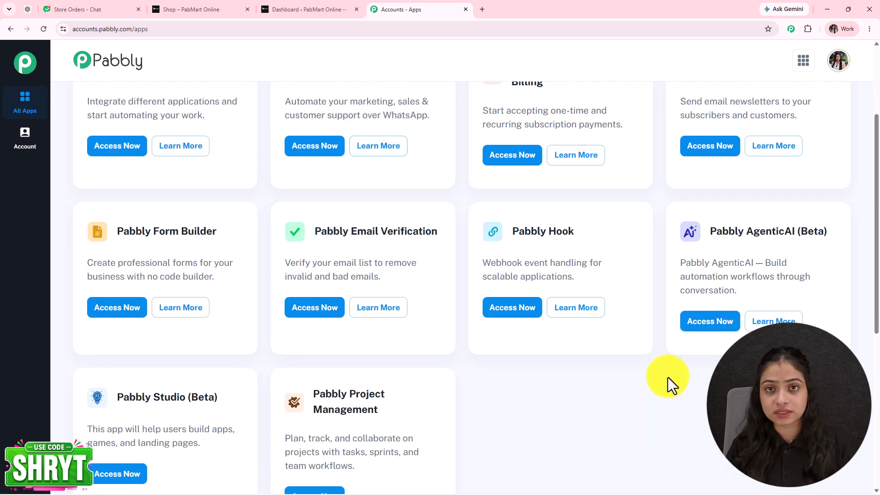
{"action": "scroll", "coordinate": [667, 377], "scroll_direction": "up", "scroll_amount": 3}
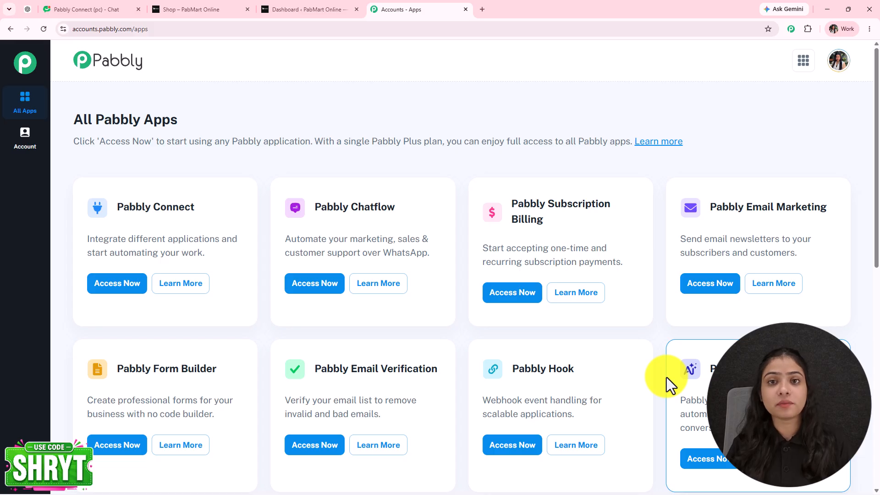
{"action": "scroll", "coordinate": [666, 378], "scroll_direction": "down", "scroll_amount": 6}
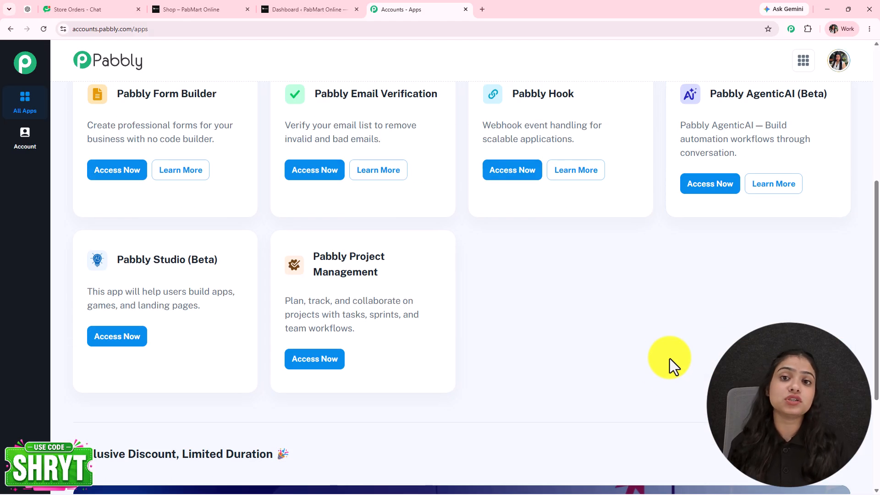
{"action": "scroll", "coordinate": [344, 209], "scroll_direction": "up", "scroll_amount": 3}
{"action": "scroll", "coordinate": [345, 209], "scroll_direction": "up", "scroll_amount": 3}
{"action": "left_click", "coordinate": [120, 289]}
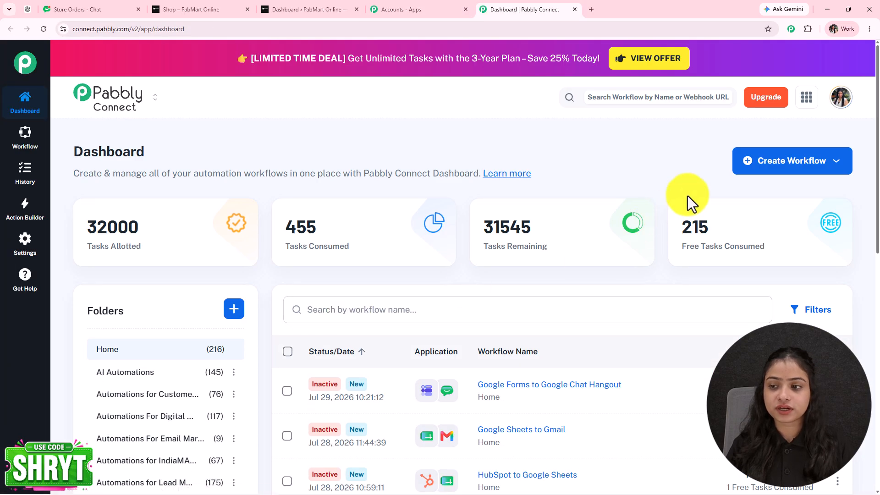
- Choose Create Workflow > Create using Quick Builder to bring up Connect AI Studio
{"action": "left_click", "coordinate": [799, 165]}
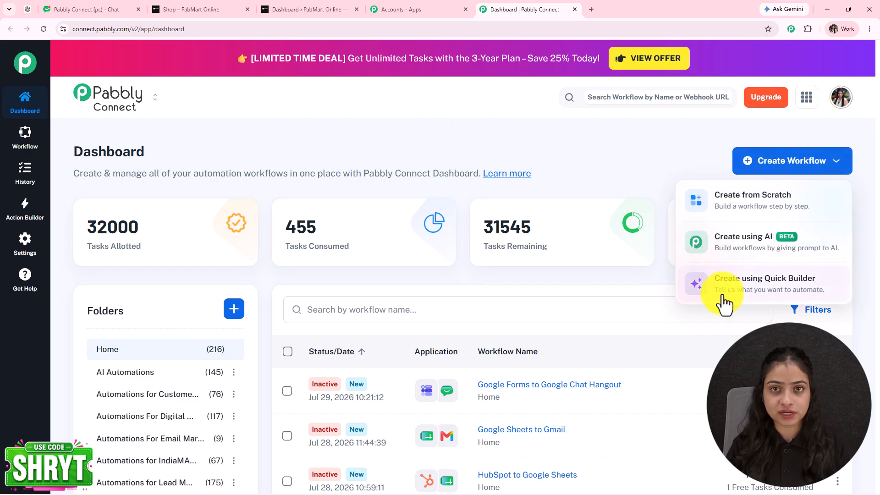
{"action": "left_click", "coordinate": [773, 300]}
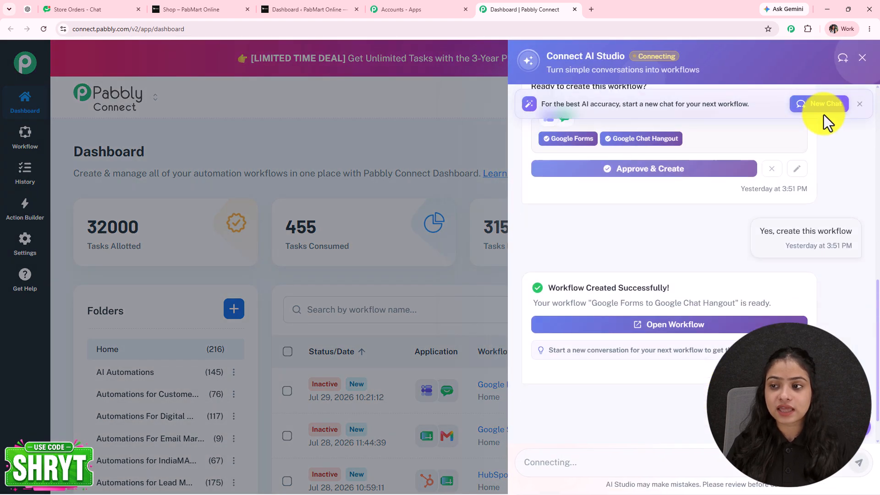
- Start a fresh AI chat and send the request 'Connect WooCommerce with Google Chat'
{"action": "left_click", "coordinate": [708, 312]}
{"action": "type", "text": "Connect Shopify to Google Sheets and Slack"}
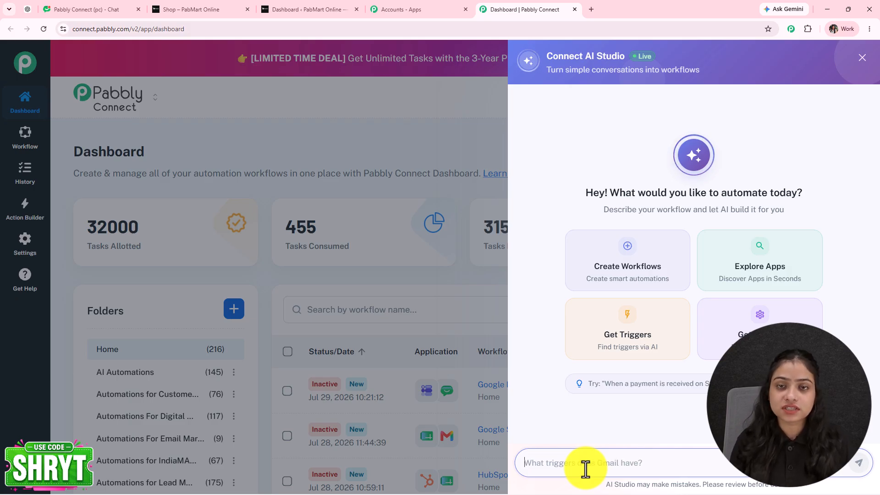
{"action": "type", "text": "C"}
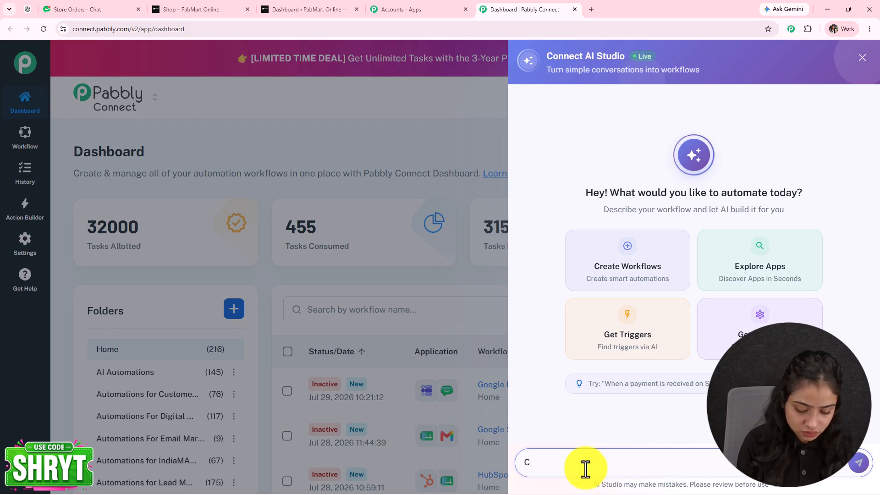
{"action": "type", "text": "onnect WooCommerce with Google Chat"}
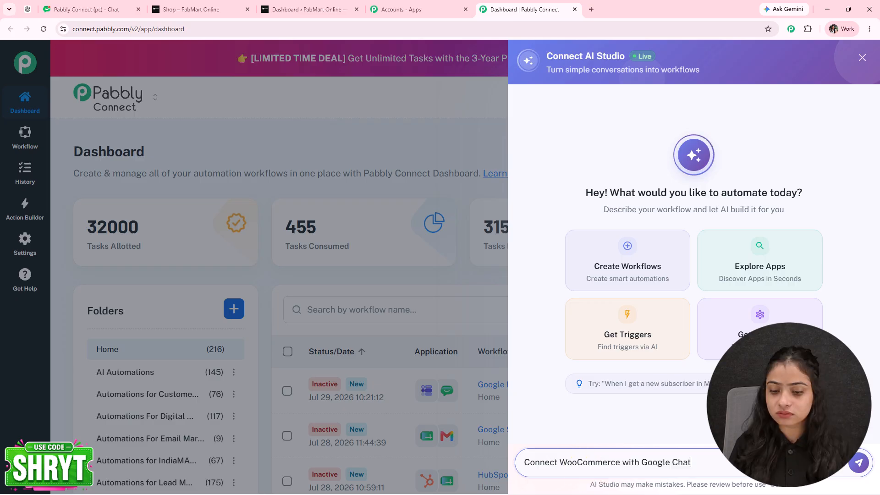
{"action": "left_click", "coordinate": [856, 464]}
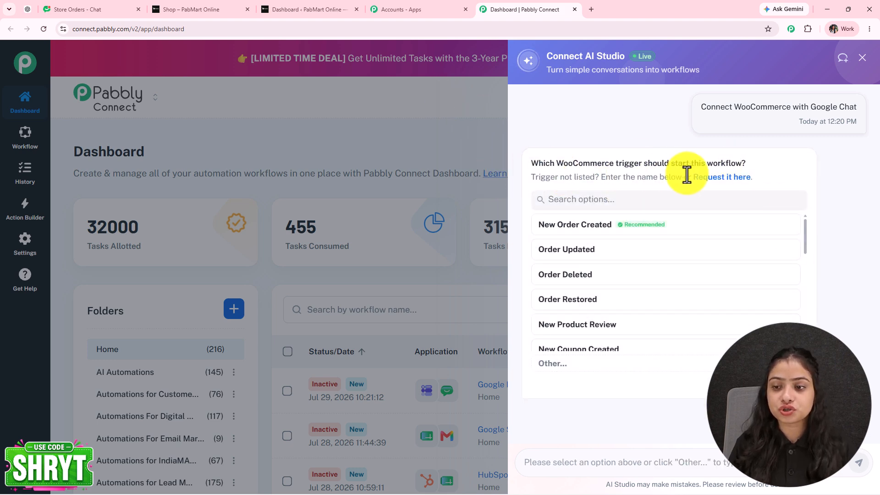
- Switch to the PabMart Online shop page and scroll through it
{"action": "left_click", "coordinate": [206, 8]}
{"action": "scroll", "coordinate": [461, 350], "scroll_direction": "up", "scroll_amount": 5}
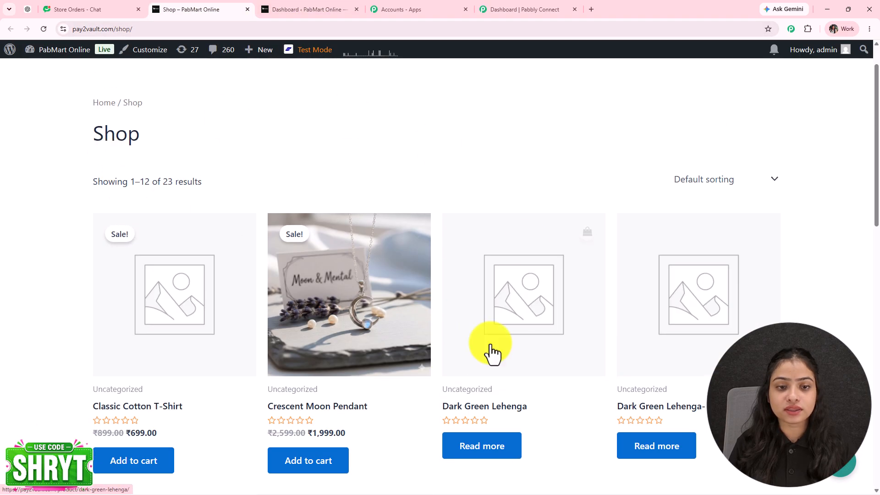
{"action": "scroll", "coordinate": [525, 314], "scroll_direction": "down", "scroll_amount": 5}
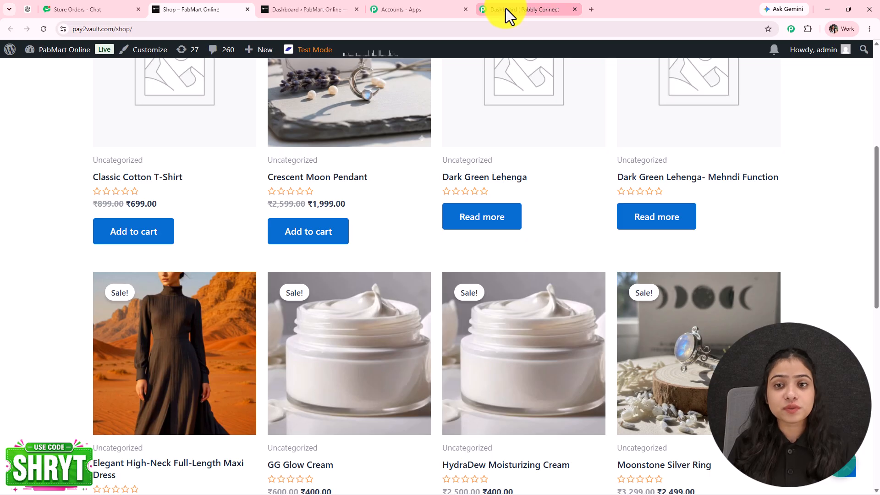
- Choose New Order Created as trigger and Create Message as action, approve, and open the workflow
{"action": "left_click", "coordinate": [505, 9]}
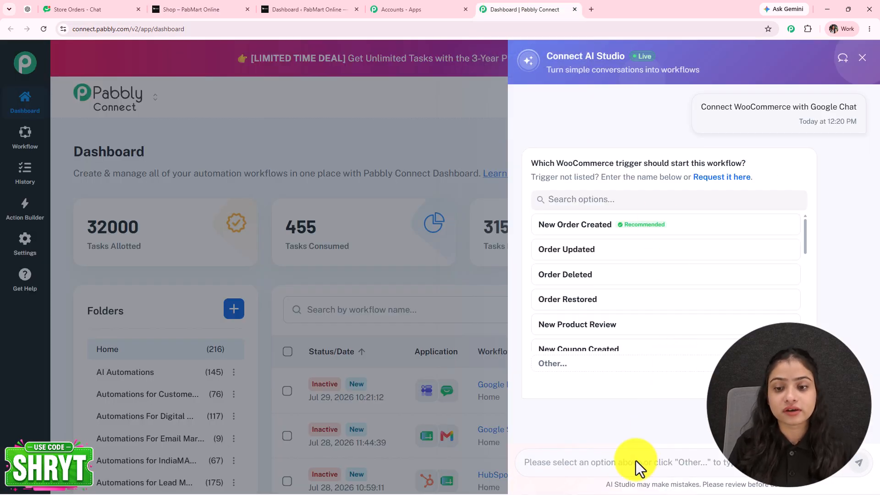
{"action": "left_click", "coordinate": [555, 227]}
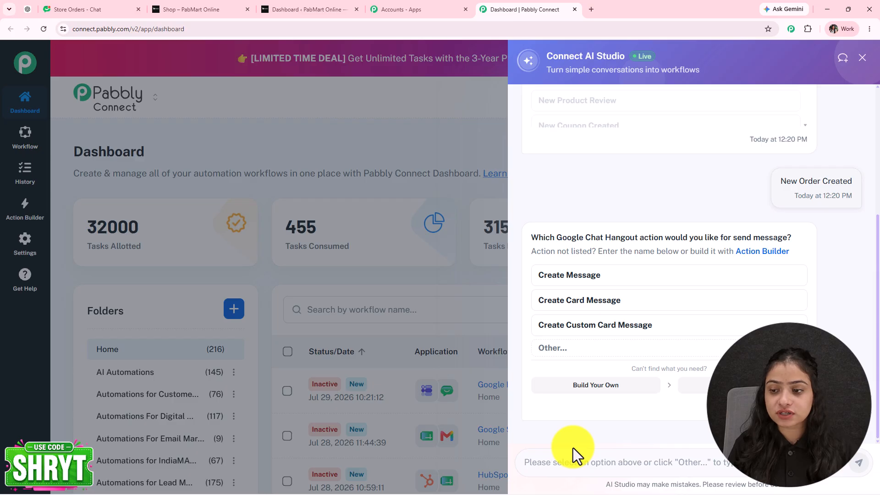
{"action": "left_click", "coordinate": [562, 277]}
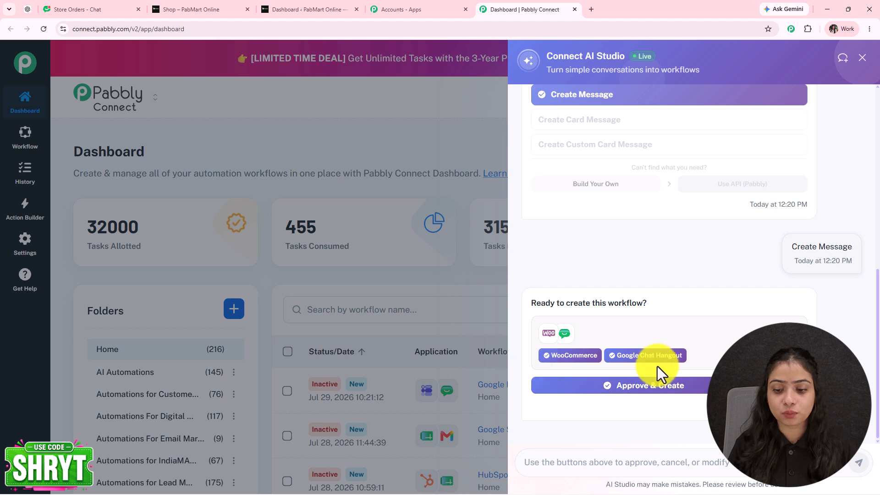
{"action": "left_click", "coordinate": [633, 392]}
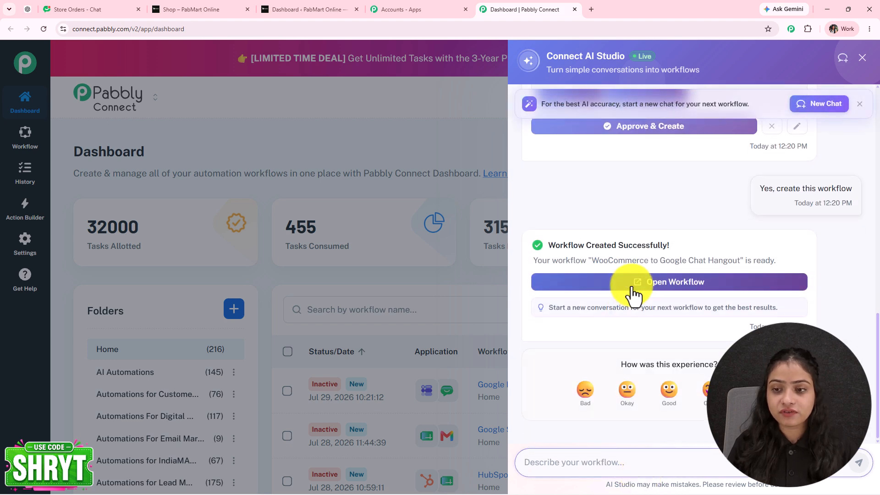
{"action": "left_click", "coordinate": [632, 288]}
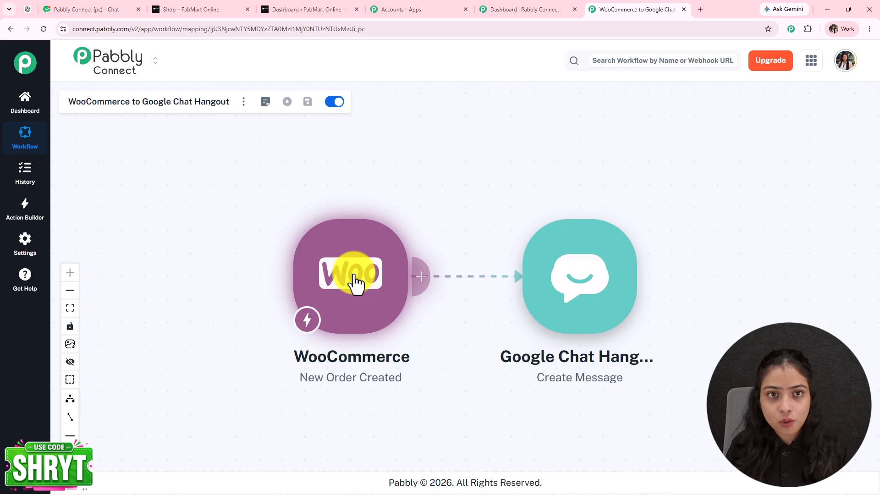
- Glance at the PabMart Online dashboard and shop page while the workflow finishes generating
{"action": "left_click", "coordinate": [324, 8]}
{"action": "left_click", "coordinate": [191, 7]}
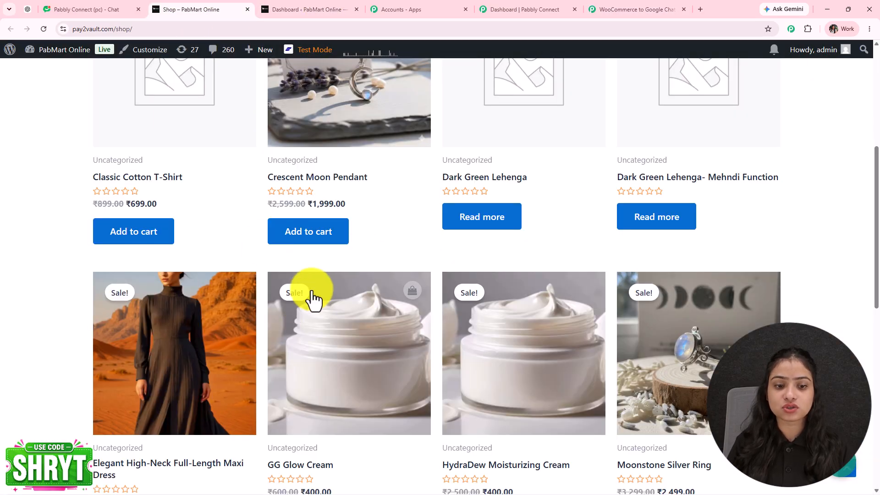
{"action": "scroll", "coordinate": [314, 298], "scroll_direction": "up", "scroll_amount": 5}
{"action": "scroll", "coordinate": [314, 298], "scroll_direction": "down", "scroll_amount": 5}
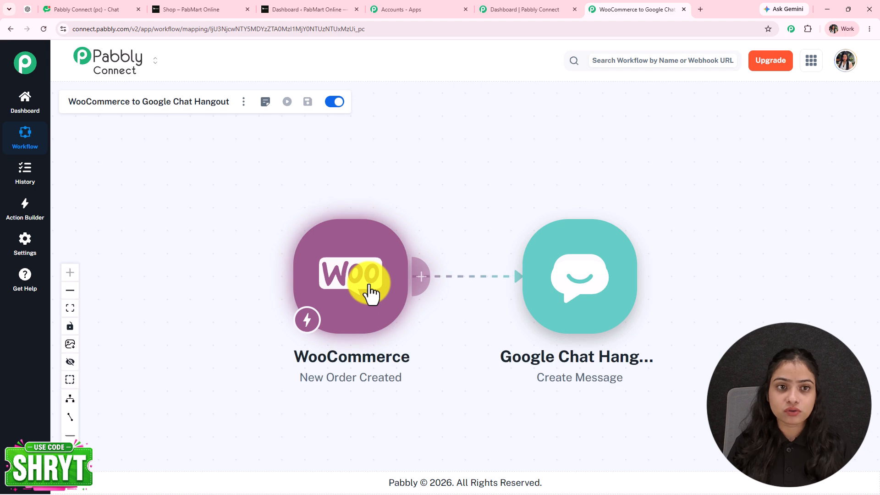
- Copy the WooCommerce trigger's webhook URL and switch to the PabMart Online WordPress dashboard
{"action": "left_click", "coordinate": [372, 310]}
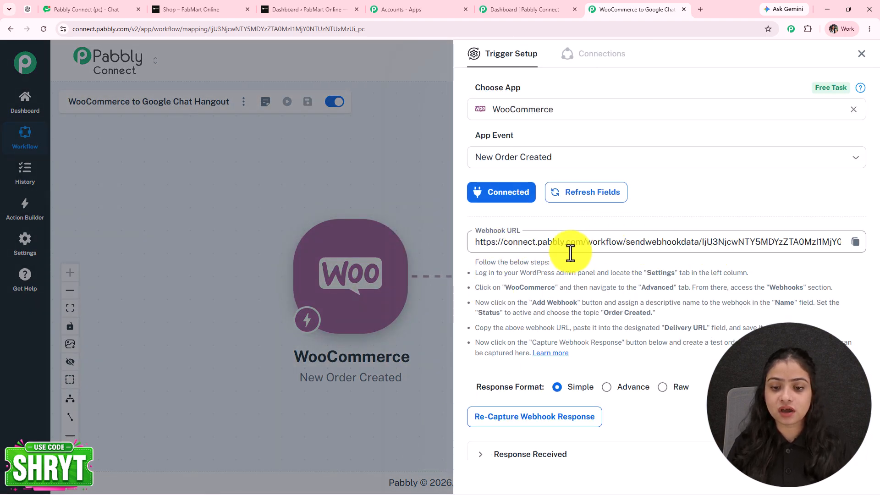
{"action": "left_click", "coordinate": [856, 245]}
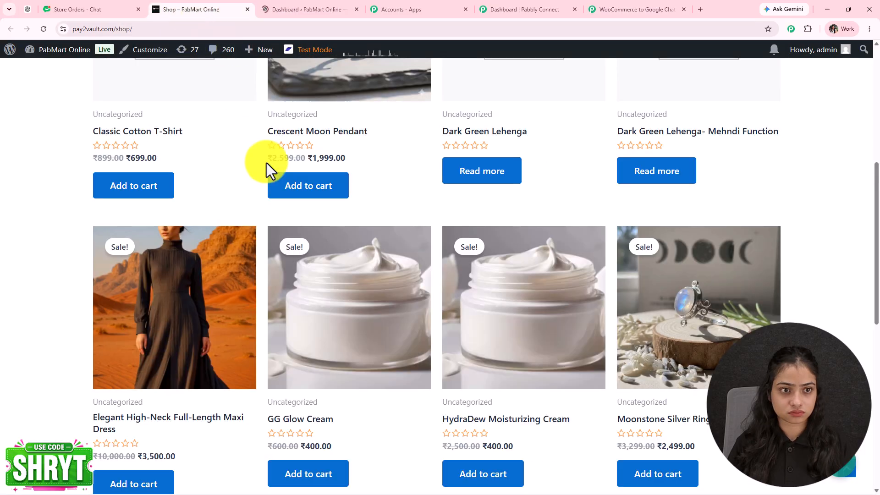
{"action": "left_click", "coordinate": [299, 10]}
{"action": "mouse_move", "coordinate": [25, 436]}
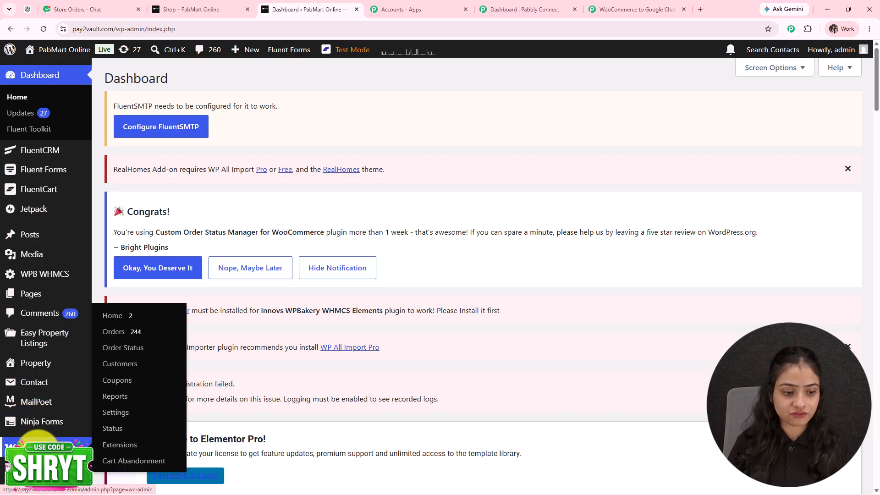
- Go to WooCommerce Settings > Advanced > Webhooks and start adding a new webhook
{"action": "left_click", "coordinate": [115, 413]}
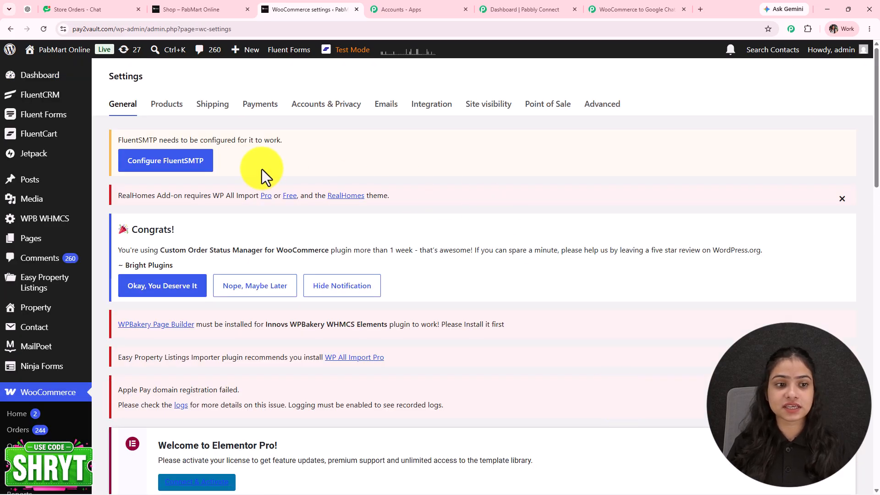
{"action": "left_click", "coordinate": [605, 115]}
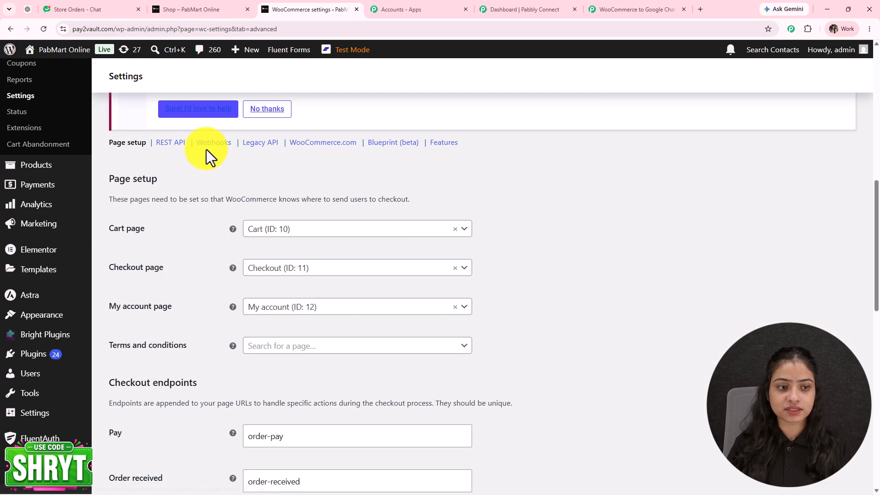
{"action": "left_click", "coordinate": [225, 143]}
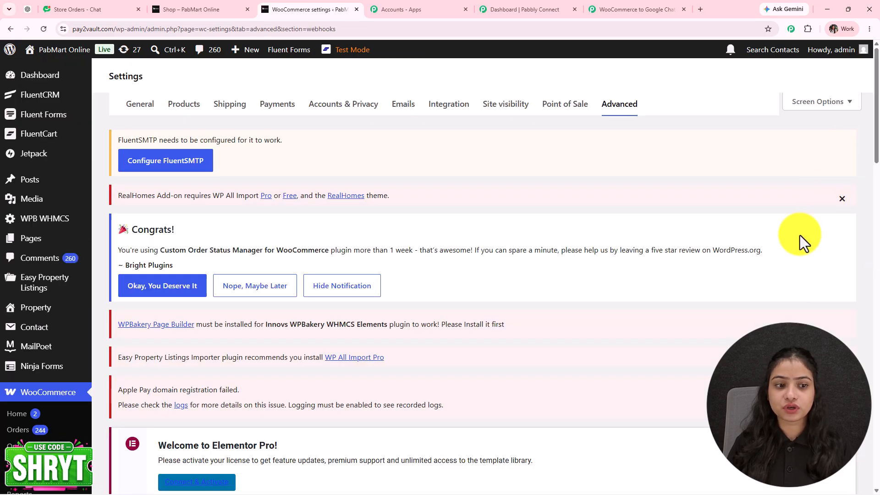
{"action": "scroll", "coordinate": [165, 362], "scroll_direction": "down", "scroll_amount": 10}
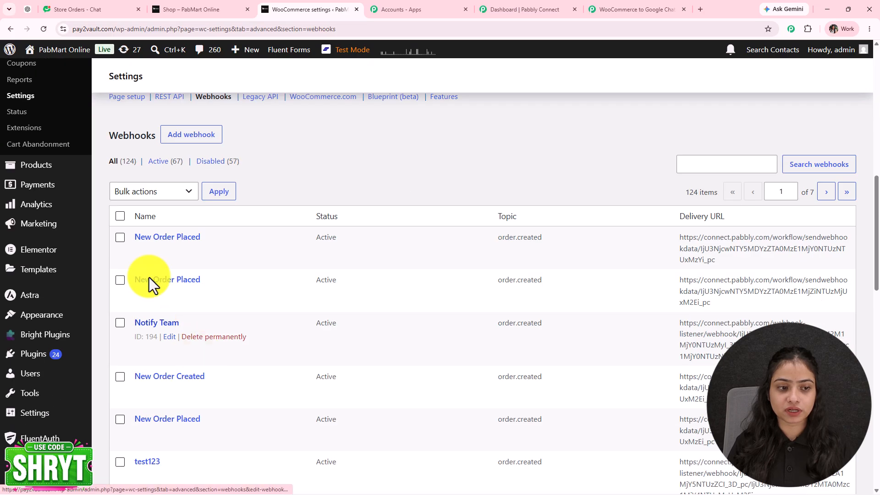
{"action": "left_click", "coordinate": [197, 137]}
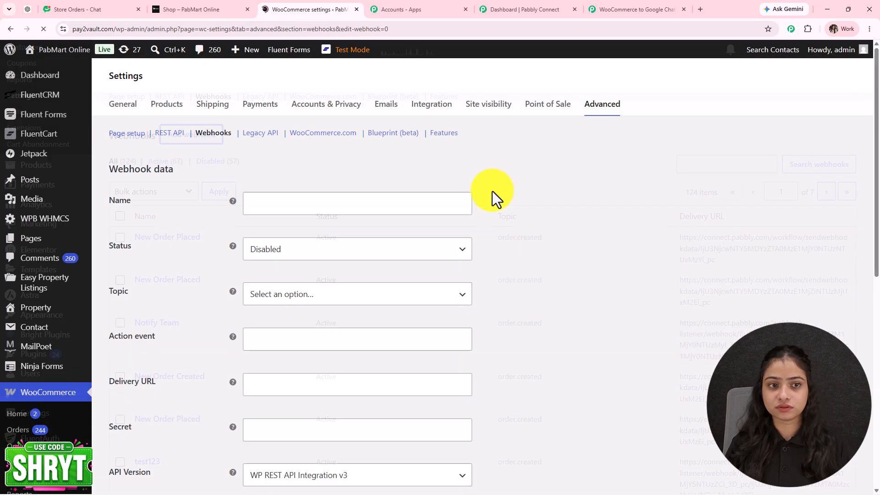
{"action": "scroll", "coordinate": [367, 188], "scroll_direction": "down", "scroll_amount": 3}
- Name the webhook 'New Online Orders', set it Active, with topic Order created
{"action": "left_click", "coordinate": [268, 136]}
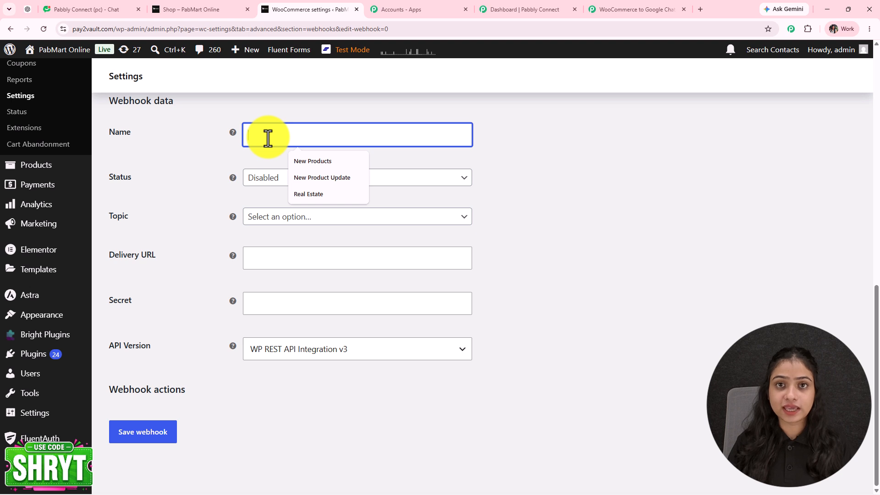
{"action": "type", "text": "N"}
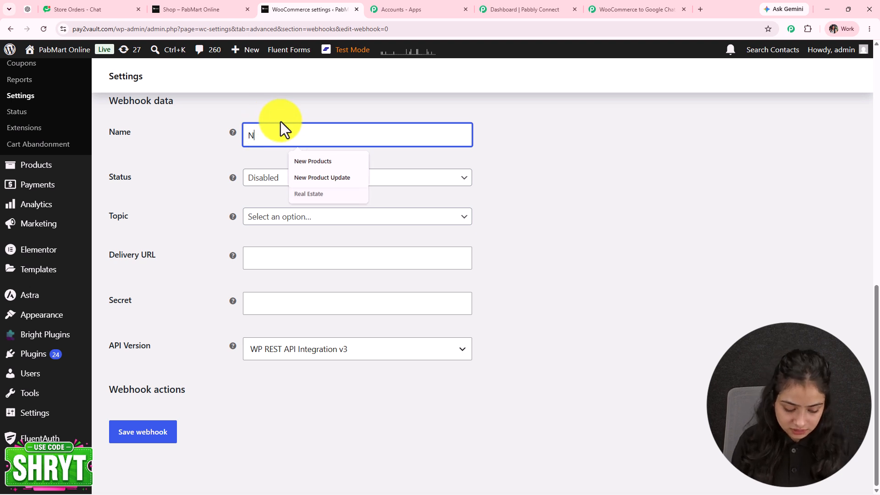
{"action": "type", "text": "ew Online Orders"}
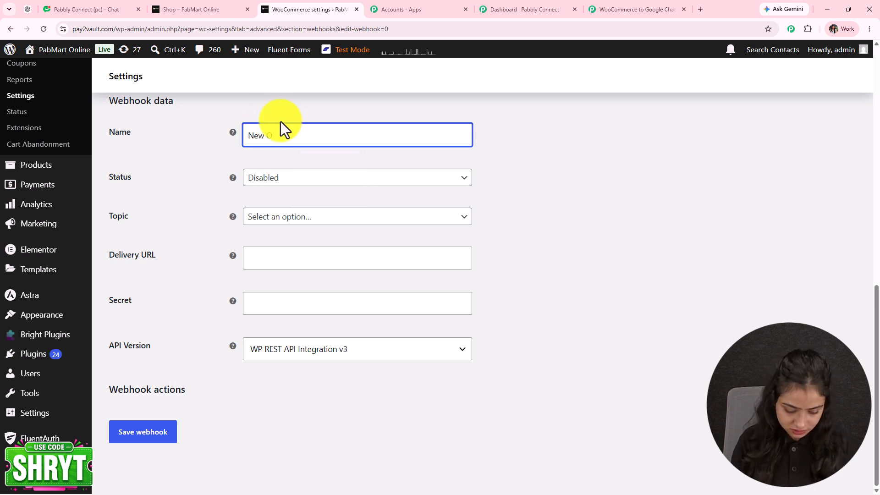
{"action": "left_click", "coordinate": [266, 178]}
{"action": "left_click", "coordinate": [268, 194]}
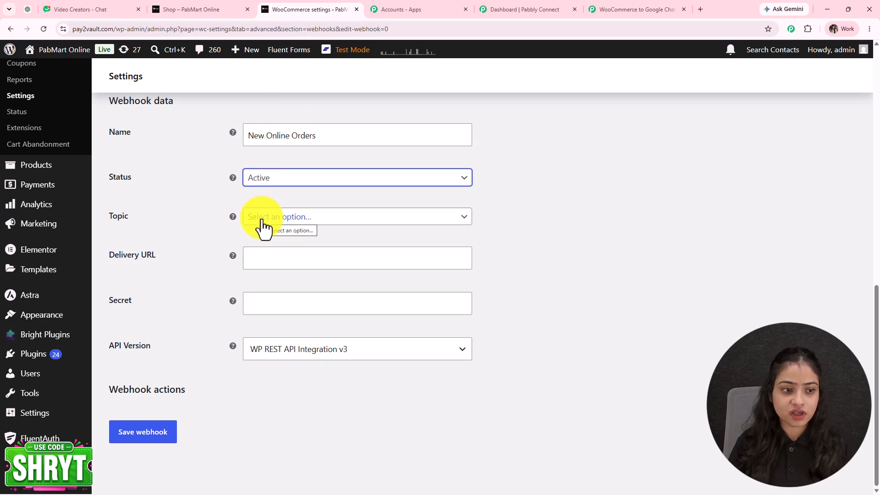
{"action": "left_click", "coordinate": [262, 218]}
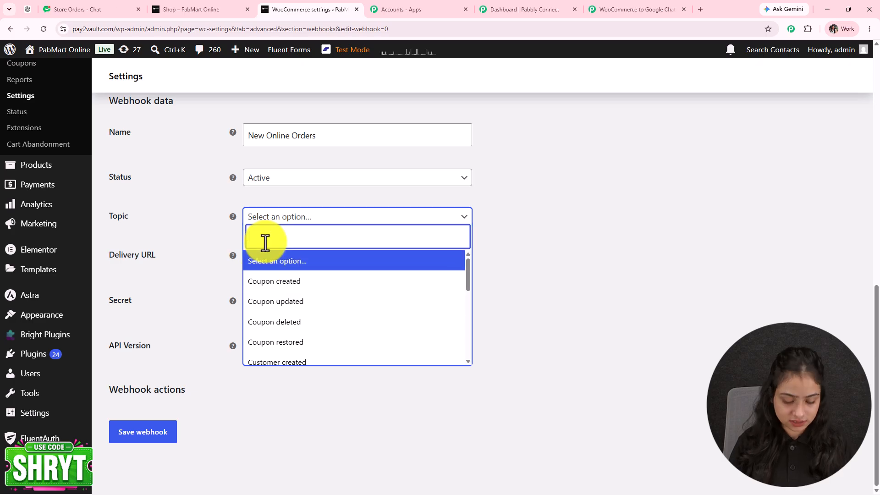
{"action": "left_click", "coordinate": [246, 282]}
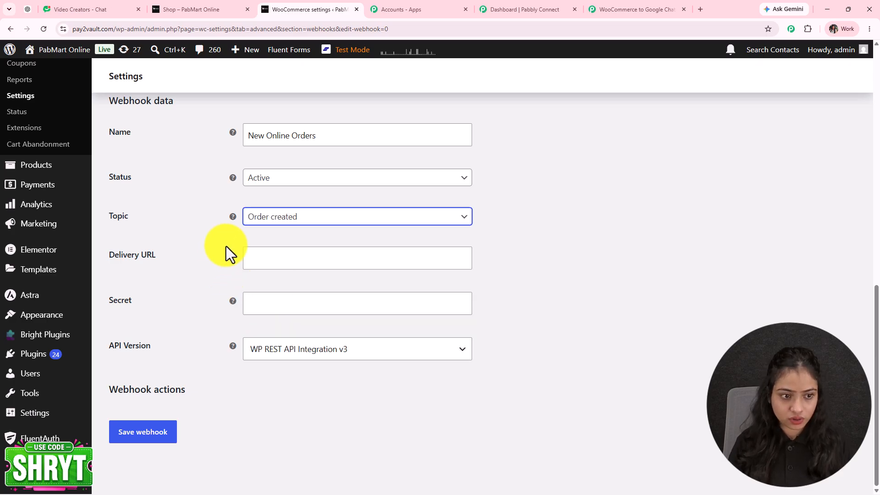
- Paste the Pabbly URL as Delivery URL, keep WP REST API Integration v3, and save
{"action": "left_click", "coordinate": [252, 256]}
{"action": "key", "text": "ctrl+v"}
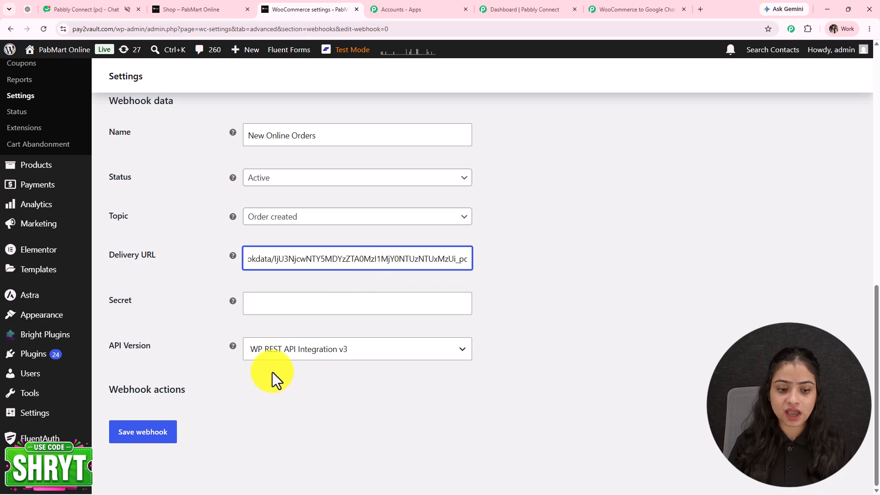
{"action": "left_click", "coordinate": [320, 357]}
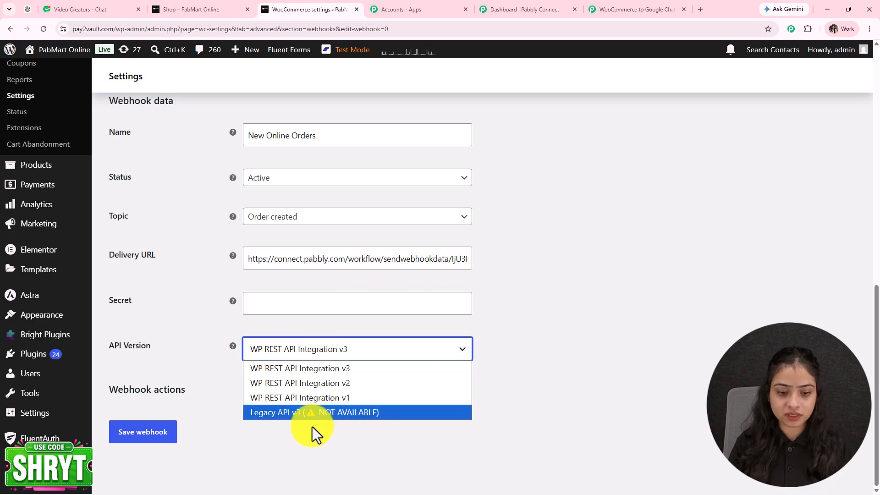
{"action": "left_click", "coordinate": [329, 369]}
{"action": "left_click", "coordinate": [156, 435]}
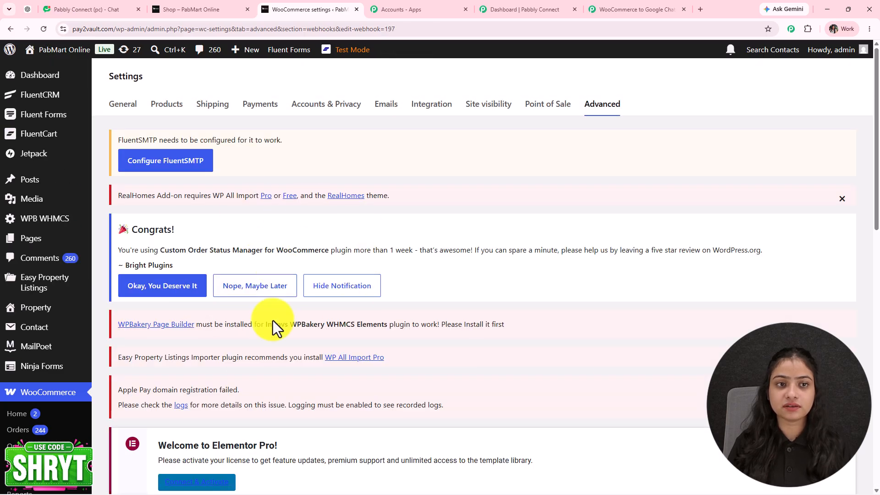
- Back in the workflow, expand Response Received and confirm Re-Capture Webhook Response
{"action": "left_click", "coordinate": [647, 12]}
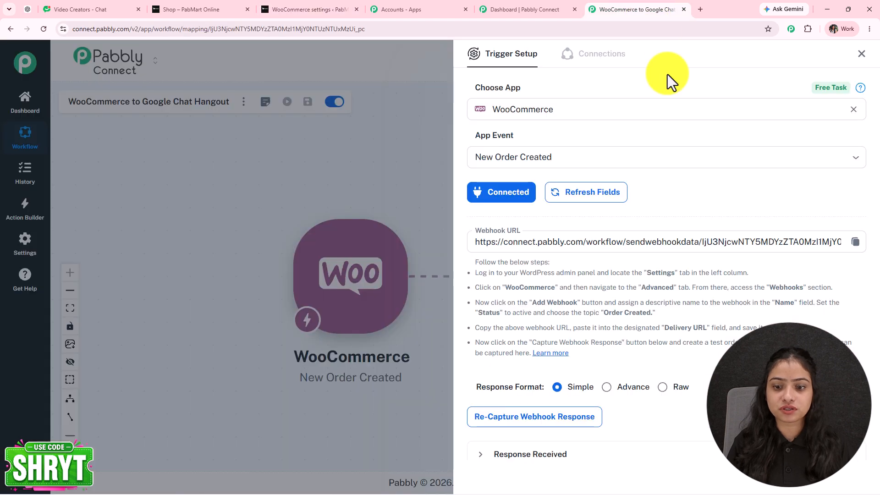
{"action": "scroll", "coordinate": [717, 298], "scroll_direction": "down", "scroll_amount": 2}
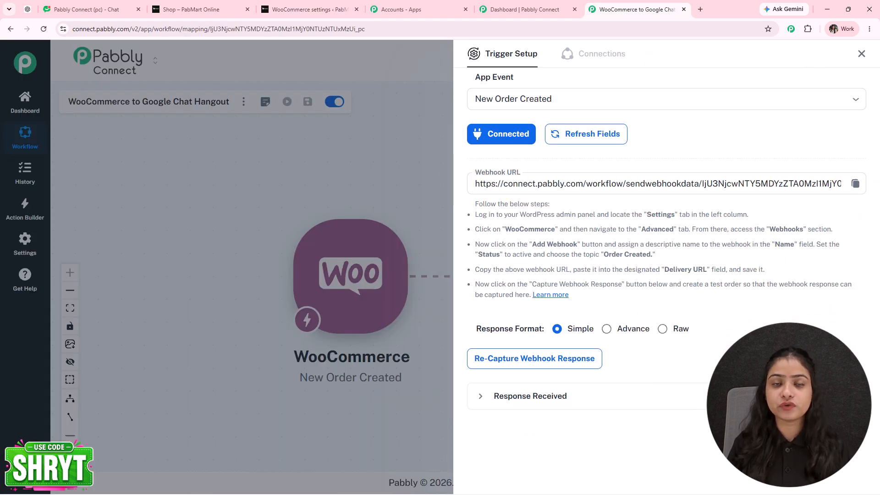
{"action": "left_click", "coordinate": [530, 399]}
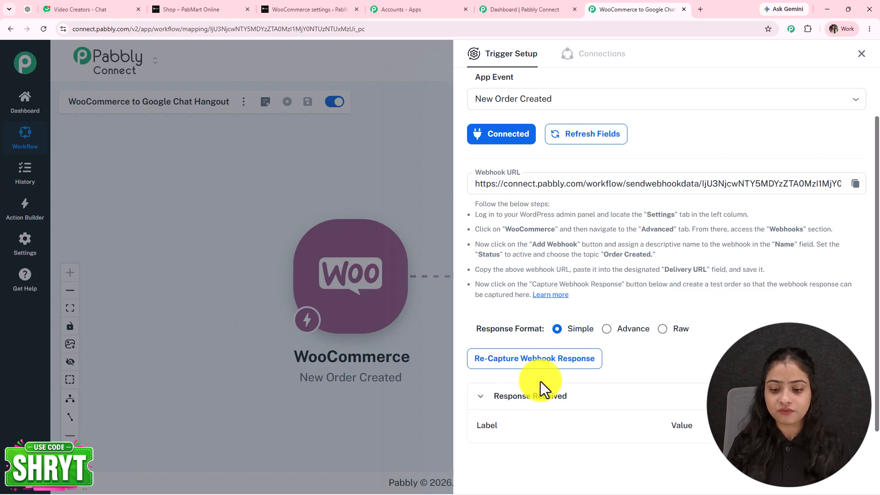
{"action": "left_click", "coordinate": [525, 326]}
{"action": "left_click", "coordinate": [487, 305]}
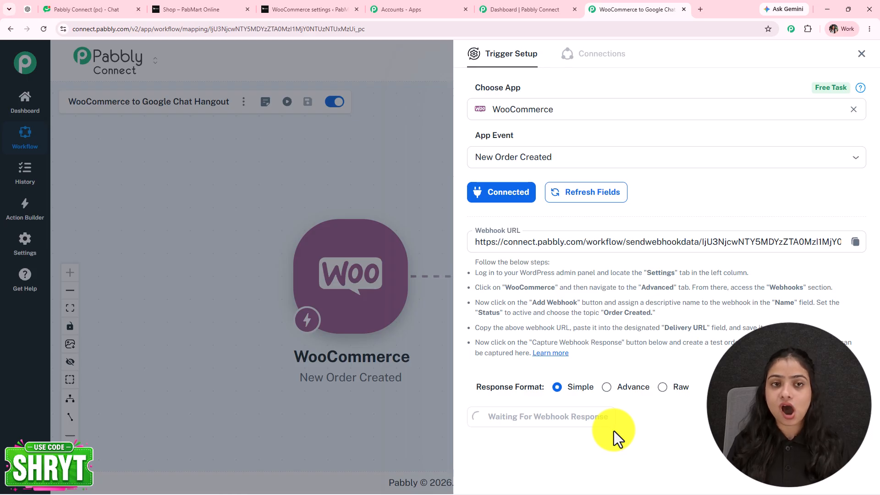
- Open the Crescent Moon Pendant product page from the store's shop page
{"action": "left_click", "coordinate": [197, 11]}
{"action": "scroll", "coordinate": [487, 275], "scroll_direction": "up", "scroll_amount": 7}
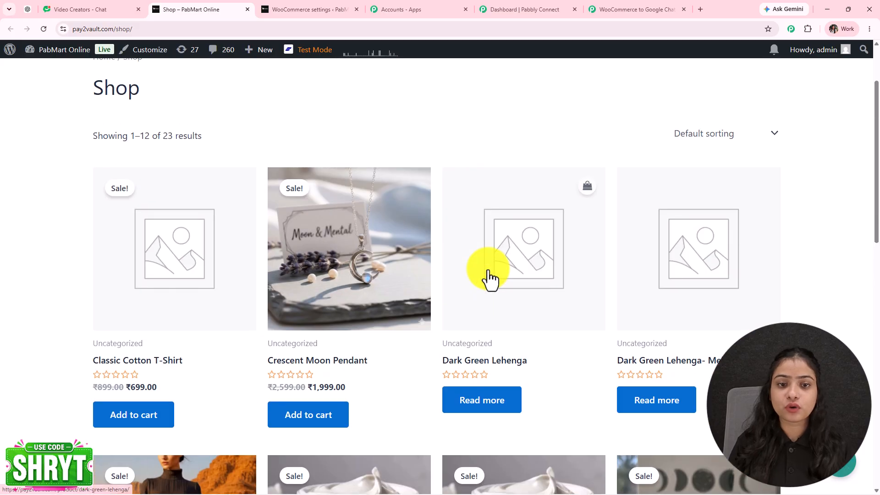
{"action": "scroll", "coordinate": [489, 275], "scroll_direction": "down", "scroll_amount": 6}
{"action": "scroll", "coordinate": [873, 312], "scroll_direction": "down", "scroll_amount": 4}
{"action": "scroll", "coordinate": [873, 311], "scroll_direction": "up", "scroll_amount": 10}
{"action": "scroll", "coordinate": [874, 320], "scroll_direction": "down", "scroll_amount": 3}
{"action": "scroll", "coordinate": [875, 328], "scroll_direction": "down", "scroll_amount": 1}
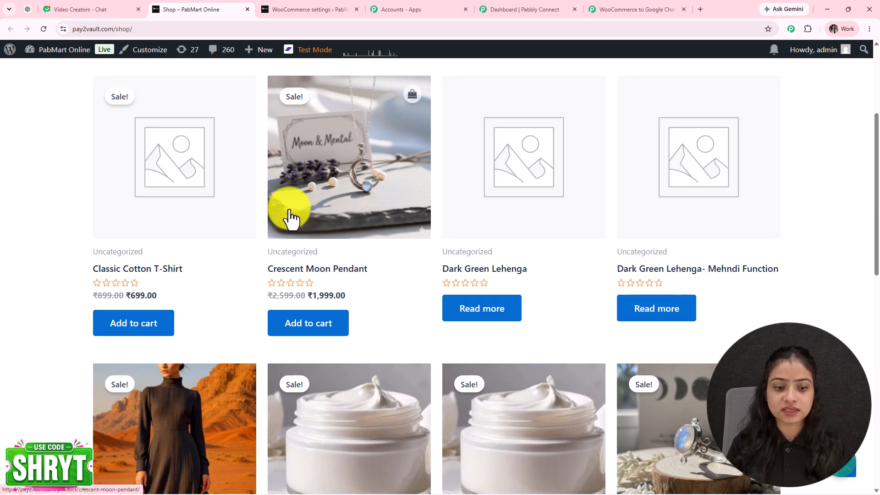
{"action": "left_click", "coordinate": [327, 198]}
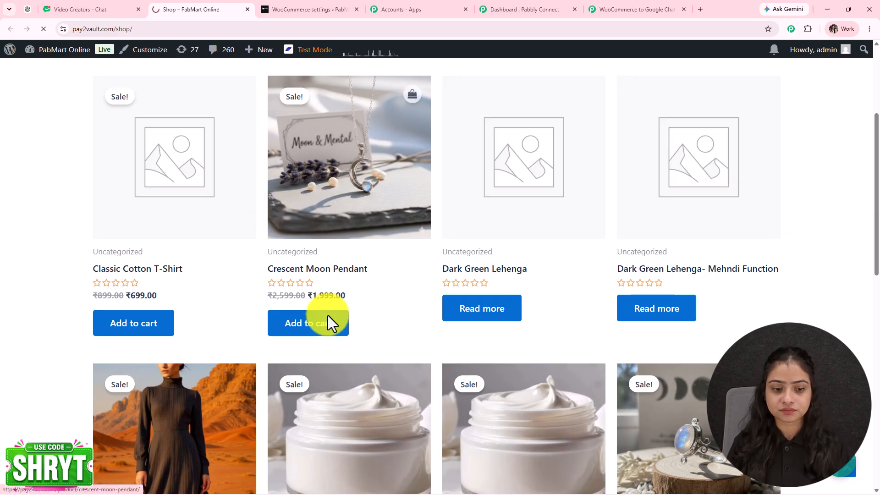
{"action": "left_click", "coordinate": [330, 331]}
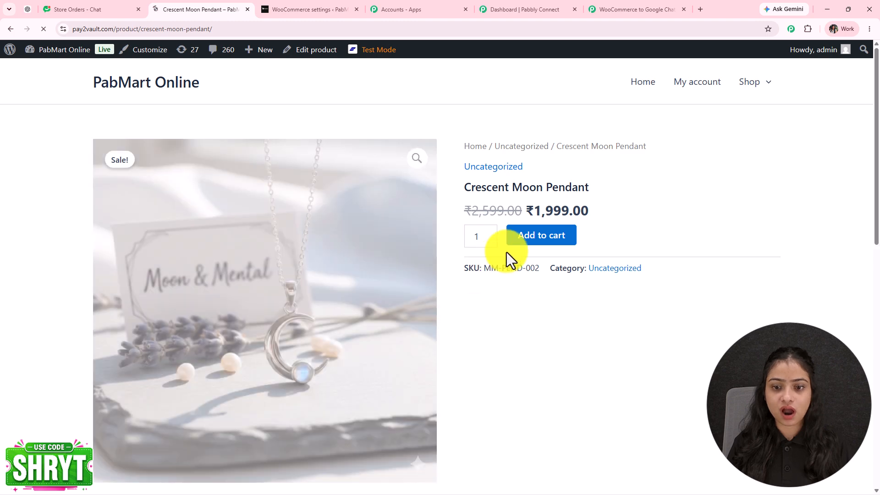
- Add the pendant to the cart and place a ₹1,999.00 cash-on-delivery order
{"action": "left_click", "coordinate": [535, 237]}
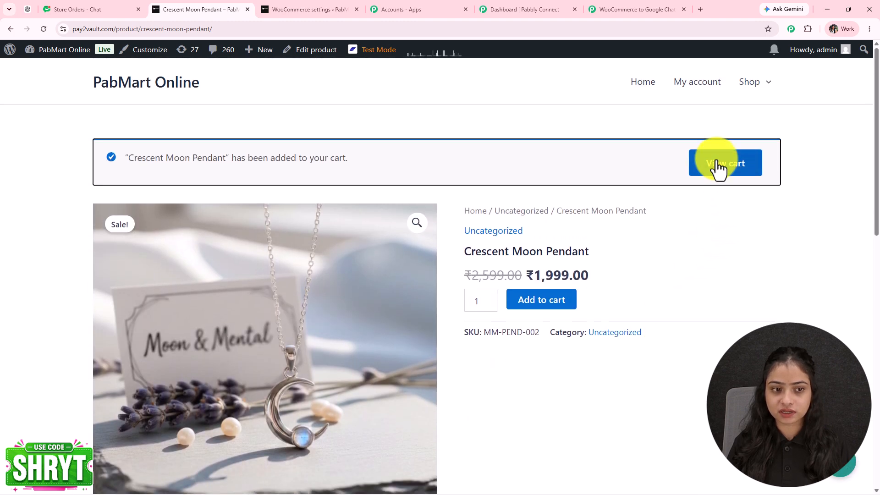
{"action": "left_click", "coordinate": [716, 165]}
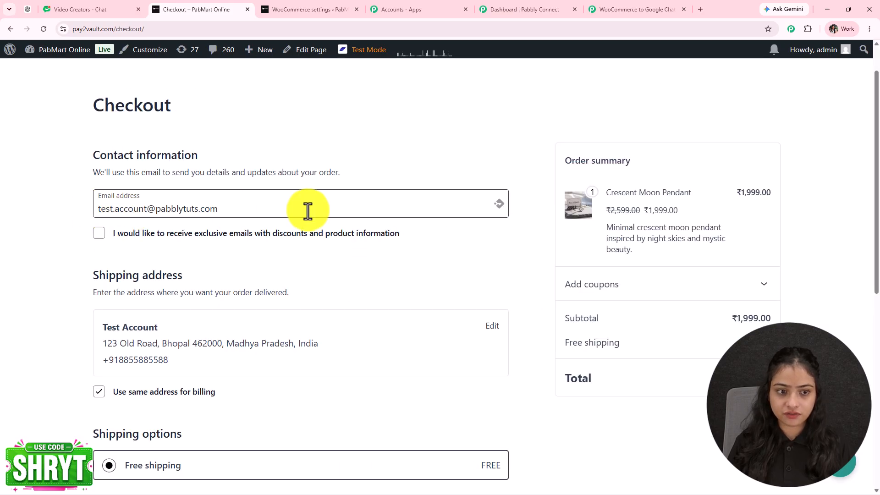
{"action": "scroll", "coordinate": [104, 244], "scroll_direction": "down", "scroll_amount": 4}
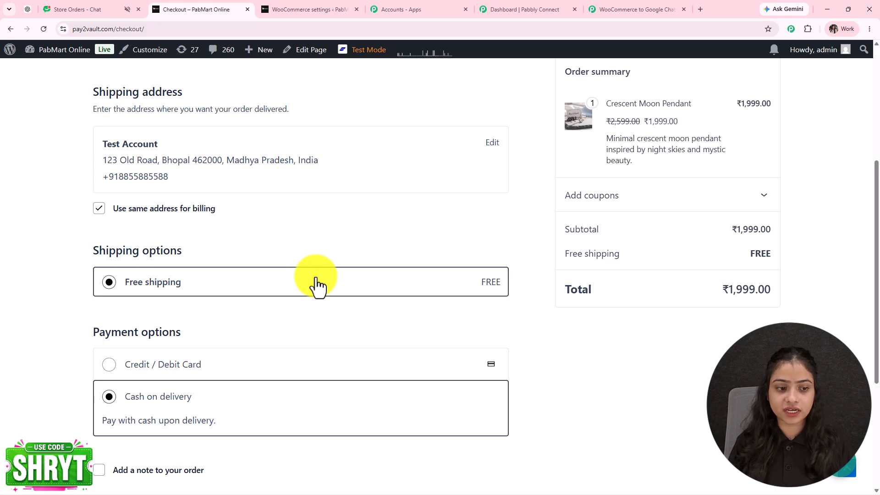
{"action": "scroll", "coordinate": [318, 281], "scroll_direction": "down", "scroll_amount": 4}
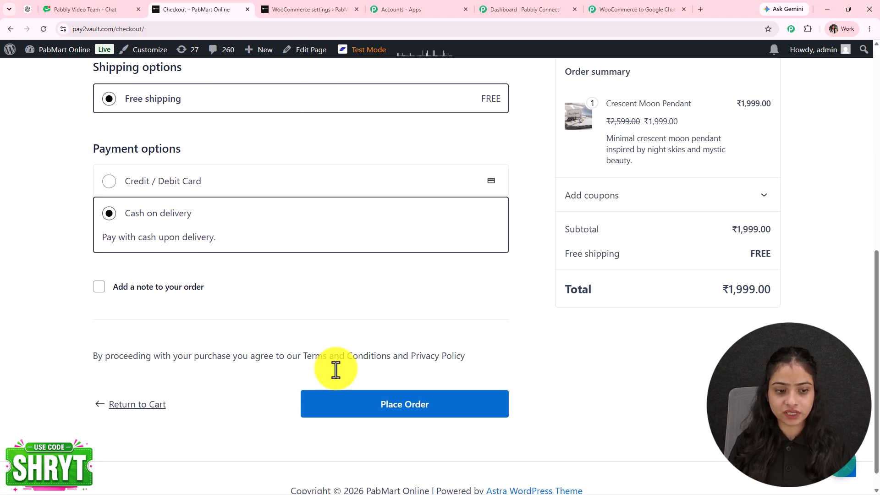
{"action": "left_click", "coordinate": [342, 401]}
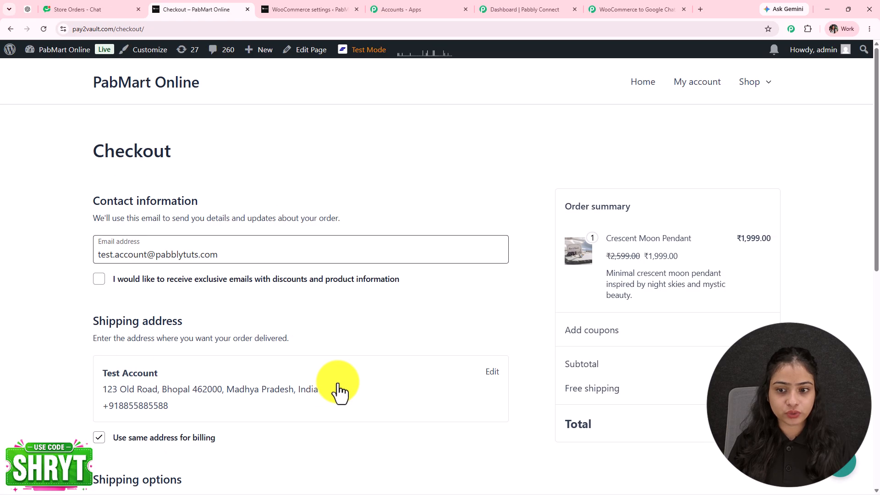
{"action": "scroll", "coordinate": [337, 383], "scroll_direction": "down", "scroll_amount": 10}
{"action": "left_click", "coordinate": [360, 379]}
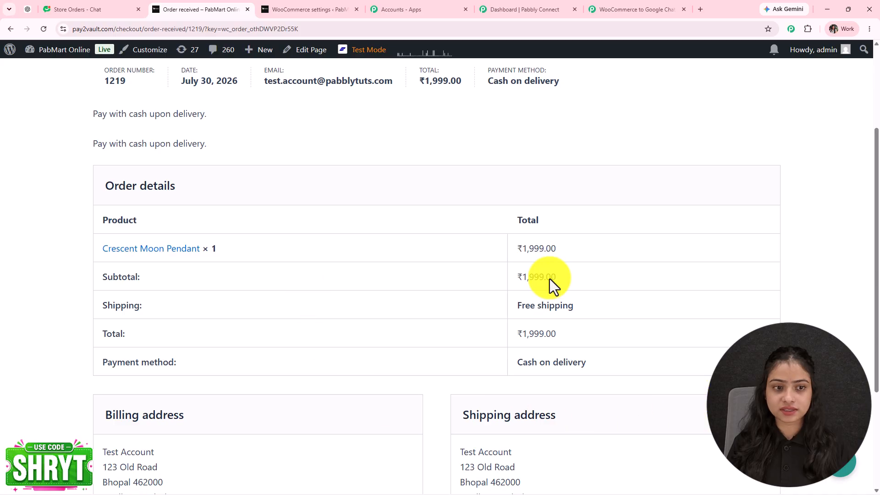
- Review the captured Response A fields, including the Crescent Moon Pendant line item and cod payment
{"action": "left_click", "coordinate": [651, 8]}
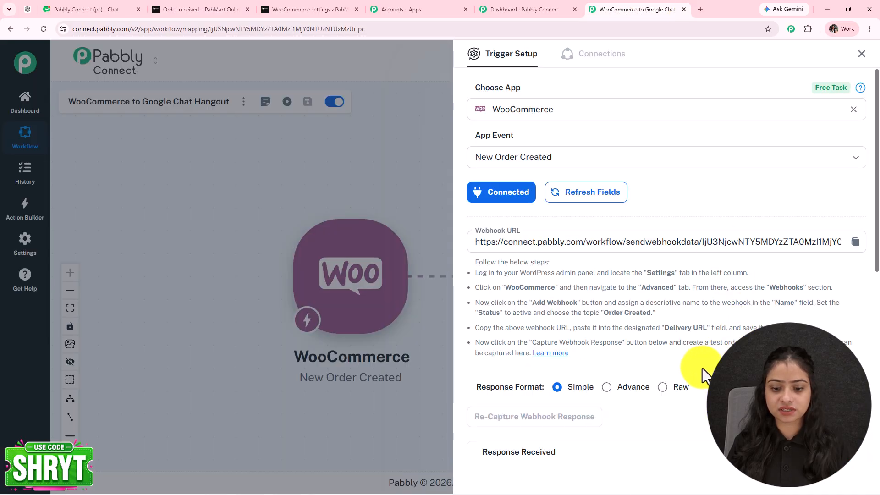
{"action": "scroll", "coordinate": [705, 367], "scroll_direction": "down", "scroll_amount": 6}
{"action": "scroll", "coordinate": [701, 376], "scroll_direction": "down", "scroll_amount": 5}
{"action": "left_click", "coordinate": [804, 302]}
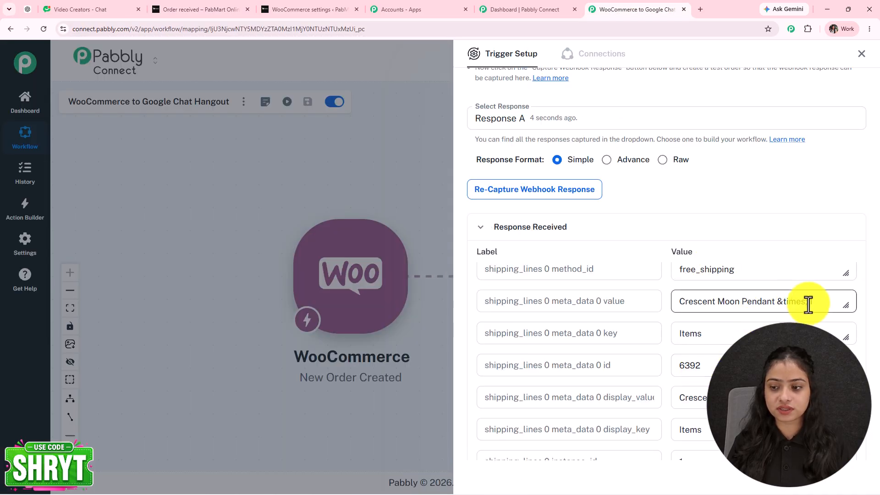
{"action": "left_click_drag", "start_coordinate": [811, 304], "coordinate": [642, 324]}
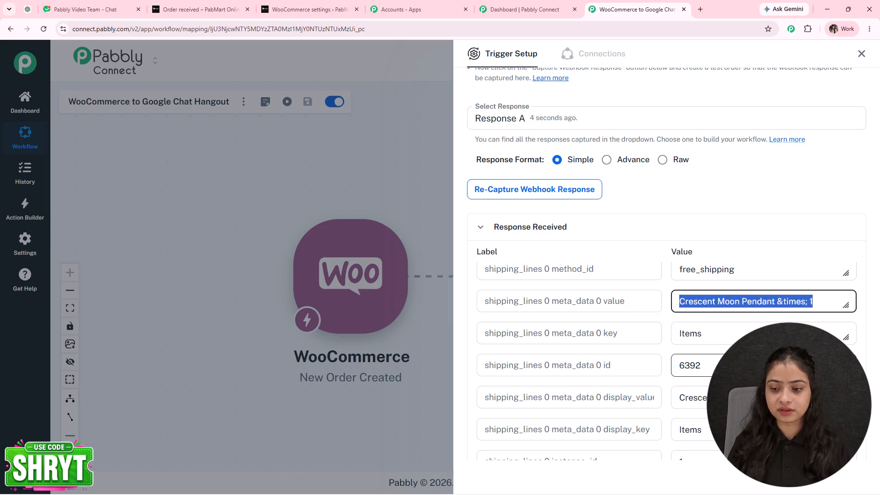
{"action": "scroll", "coordinate": [664, 362], "scroll_direction": "down", "scroll_amount": 15}
{"action": "scroll", "coordinate": [664, 362], "scroll_direction": "up", "scroll_amount": 6}
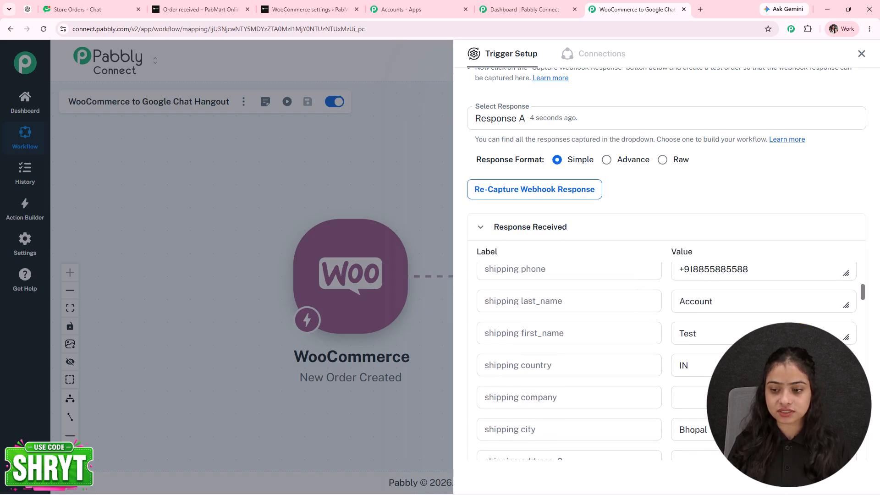
{"action": "scroll", "coordinate": [664, 362], "scroll_direction": "down", "scroll_amount": 2}
{"action": "scroll", "coordinate": [664, 362], "scroll_direction": "up", "scroll_amount": 3}
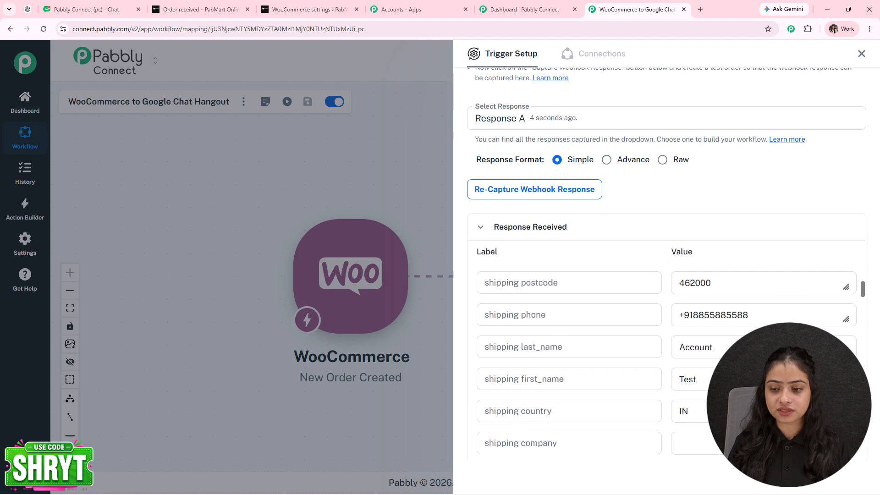
{"action": "scroll", "coordinate": [772, 336], "scroll_direction": "down", "scroll_amount": 6}
{"action": "scroll", "coordinate": [771, 336], "scroll_direction": "down", "scroll_amount": 15}
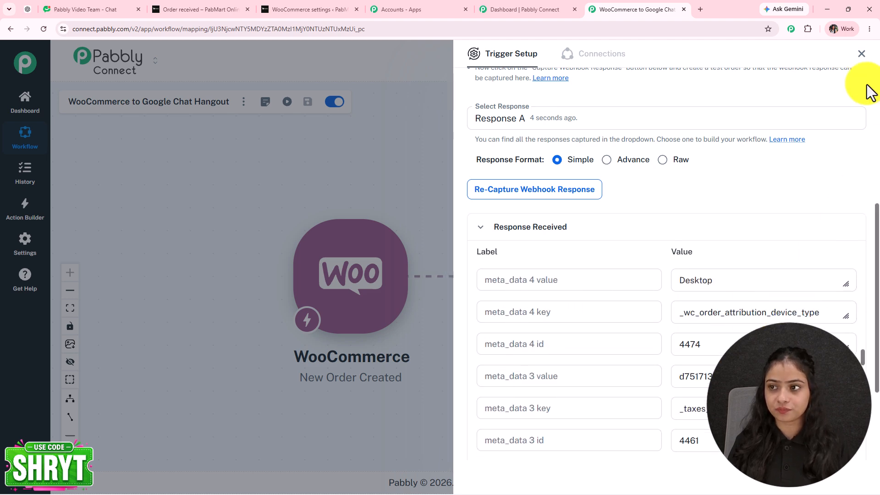
- Close the Trigger Setup panel to view the WooCommerce-to-Google Chat workflow canvas
{"action": "left_click", "coordinate": [862, 54]}
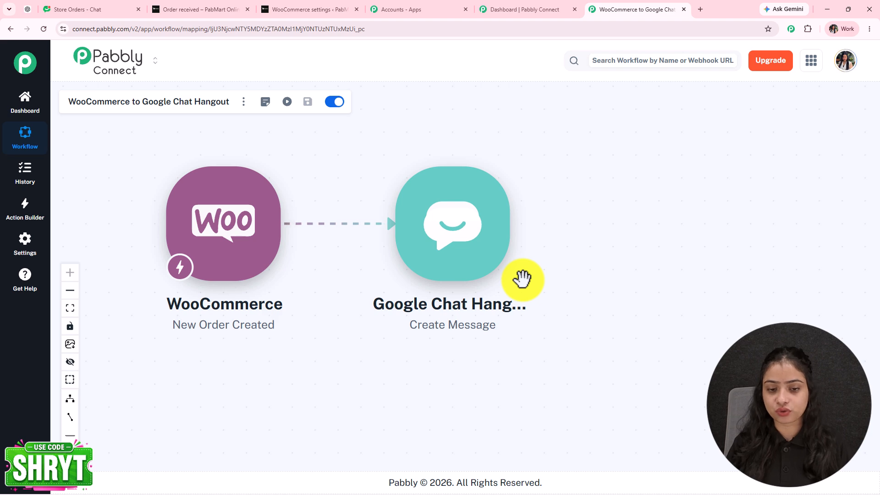
- Connect the Google Chat Create Message action, then go to the Store Orders chat space
{"action": "left_click", "coordinate": [439, 238]}
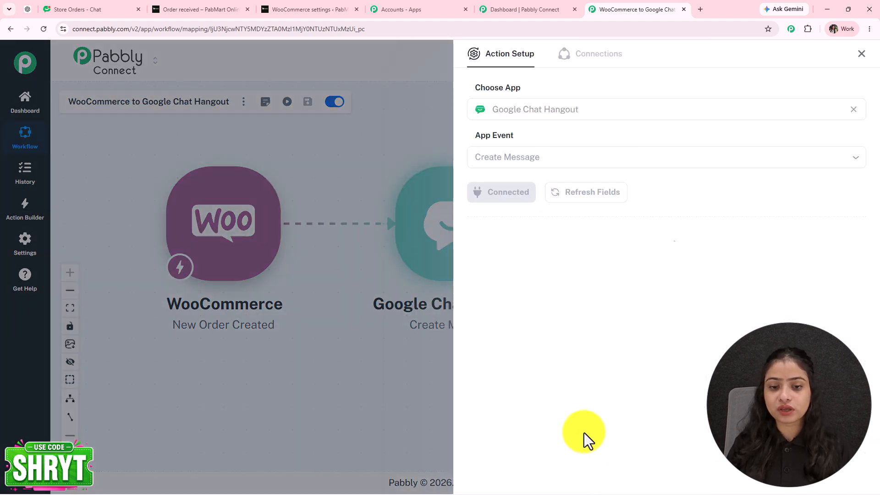
{"action": "left_click", "coordinate": [494, 201]}
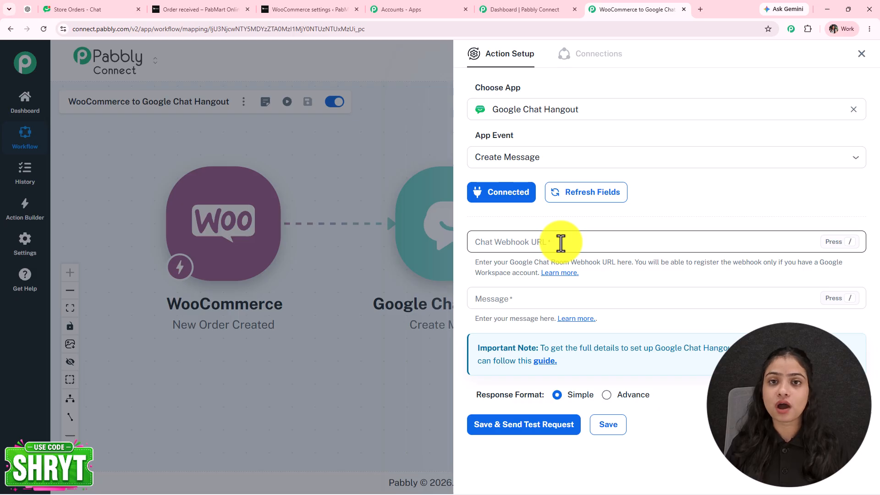
{"action": "left_click", "coordinate": [76, 10]}
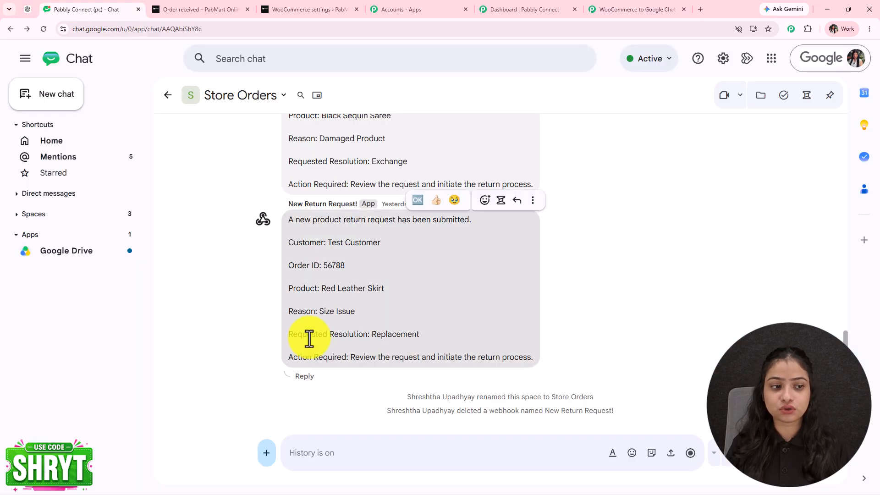
- Add an incoming webhook named 'New Order Received!' to Store Orders and copy its link
{"action": "left_click", "coordinate": [245, 100]}
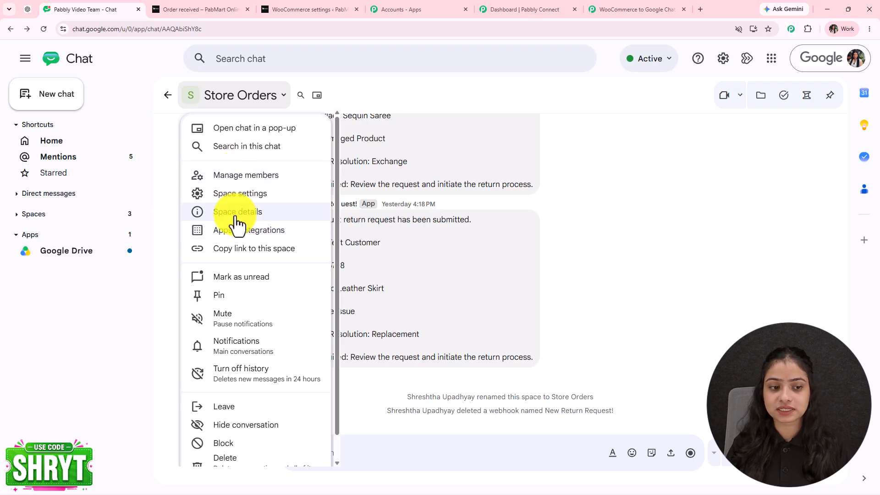
{"action": "left_click", "coordinate": [231, 236]}
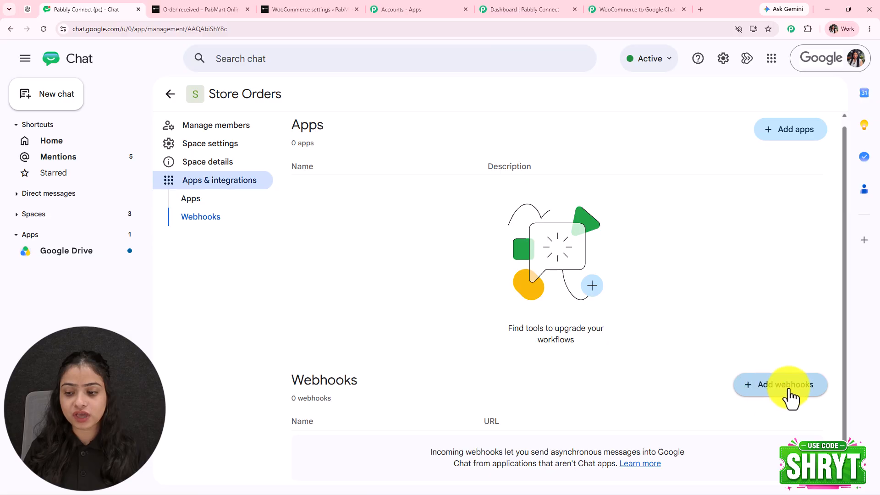
{"action": "left_click", "coordinate": [786, 390]}
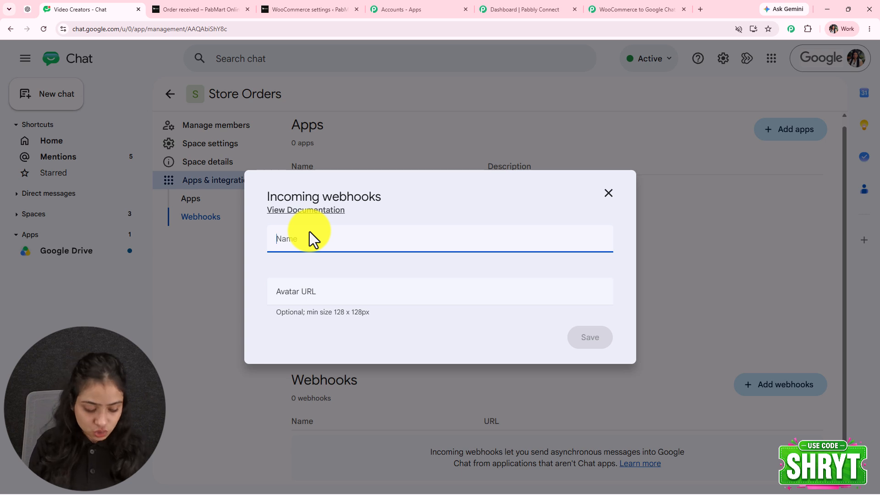
{"action": "type", "text": "New Or"}
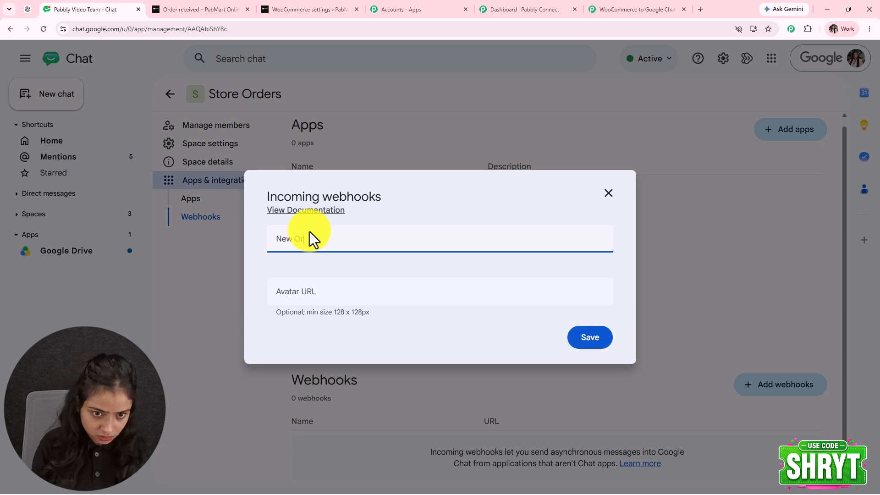
{"action": "type", "text": "der Received!"}
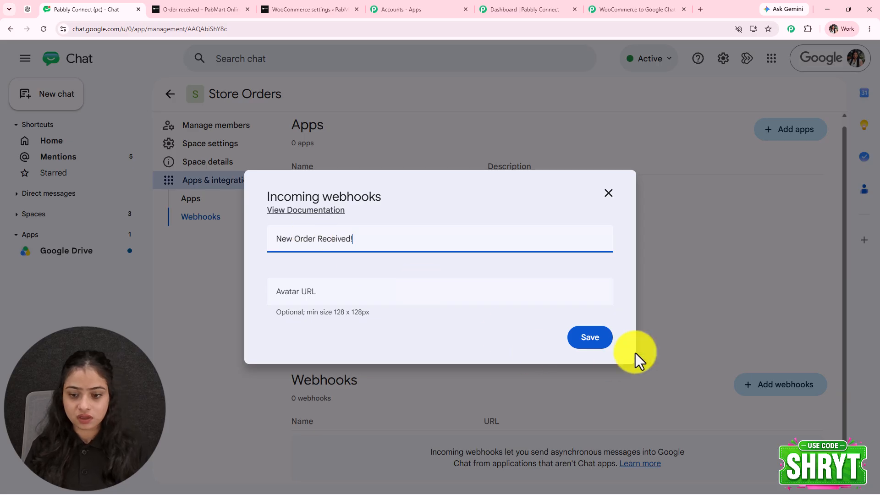
{"action": "left_click", "coordinate": [588, 338]}
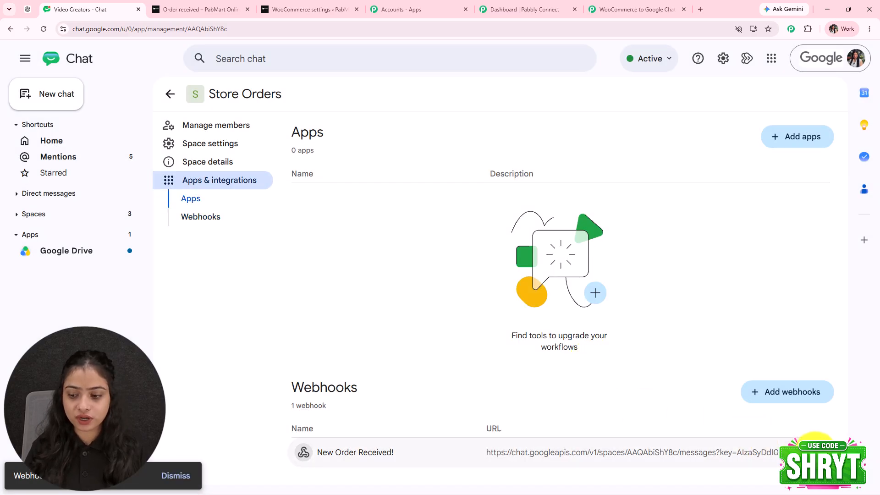
{"action": "left_click", "coordinate": [821, 452]}
{"action": "left_click", "coordinate": [849, 389]}
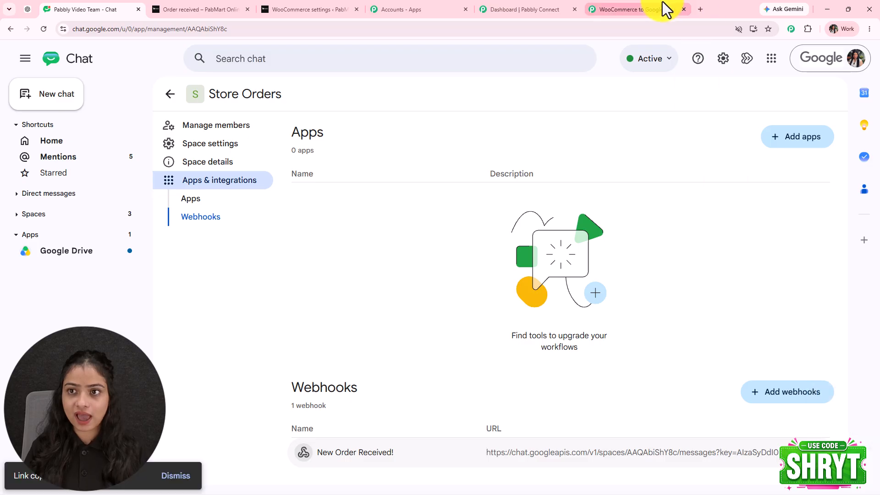
{"action": "left_click", "coordinate": [664, 10]}
- Paste the webhook URL into Chat Webhook URL and the order notification template into Message
{"action": "left_click", "coordinate": [499, 246]}
{"action": "key", "text": "ctrl+v"}
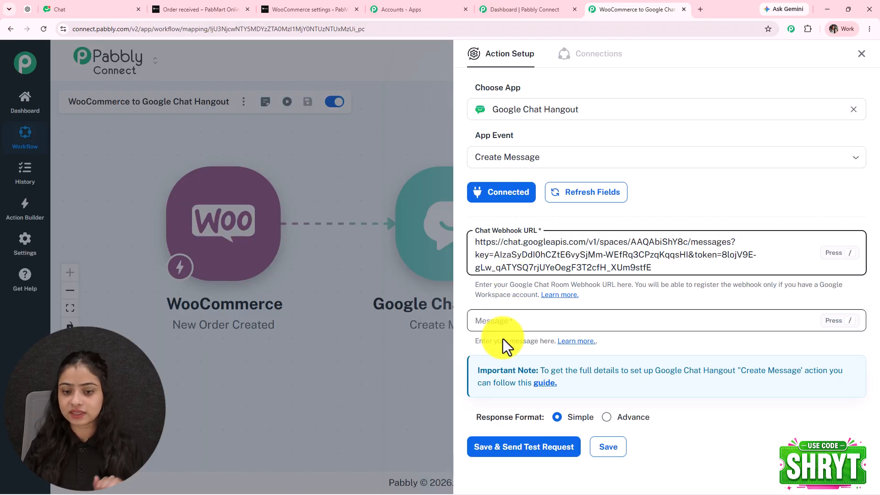
{"action": "left_click", "coordinate": [501, 320]}
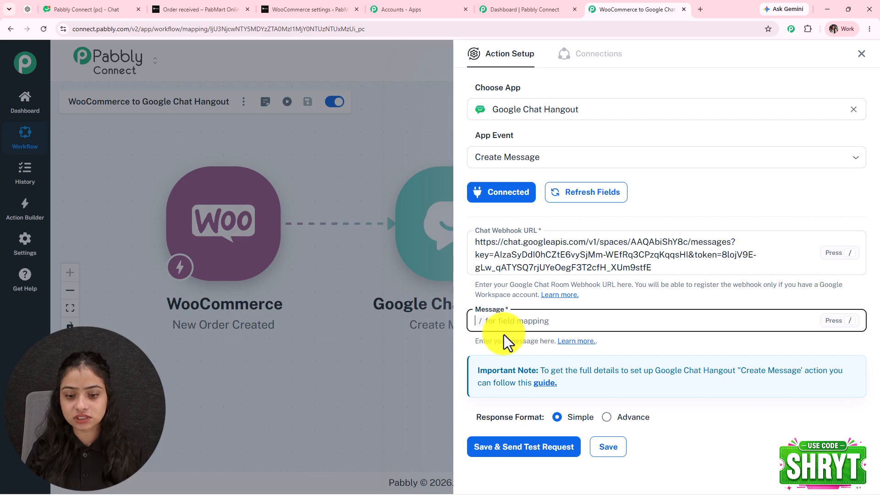
{"action": "key", "text": "ctrl+v"}
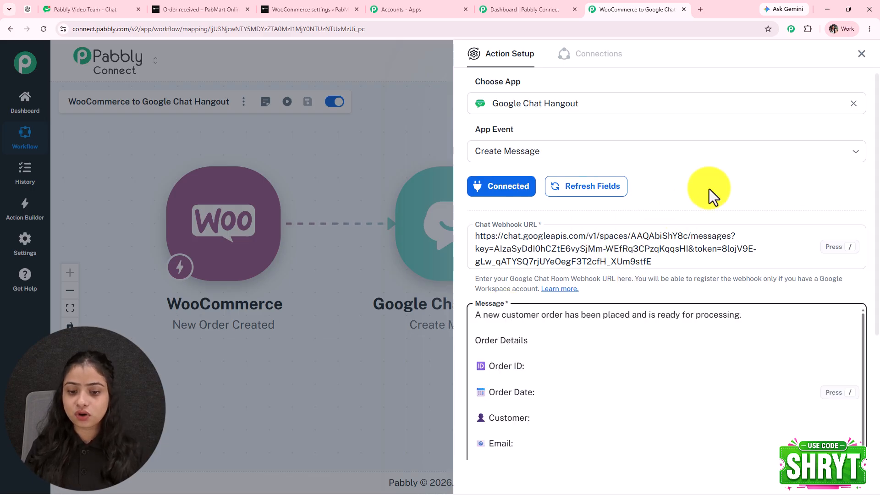
{"action": "scroll", "coordinate": [706, 201], "scroll_direction": "down", "scroll_amount": 3}
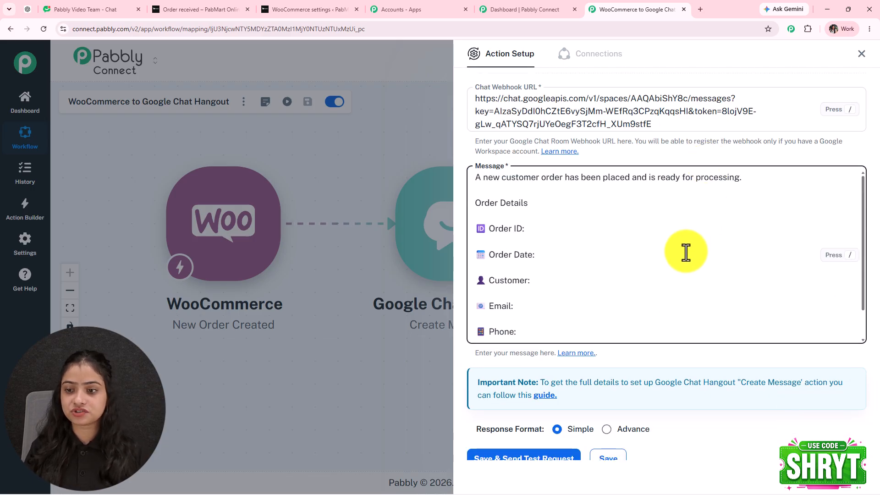
{"action": "scroll", "coordinate": [579, 265], "scroll_direction": "down", "scroll_amount": 1}
{"action": "scroll", "coordinate": [579, 265], "scroll_direction": "up", "scroll_amount": 2}
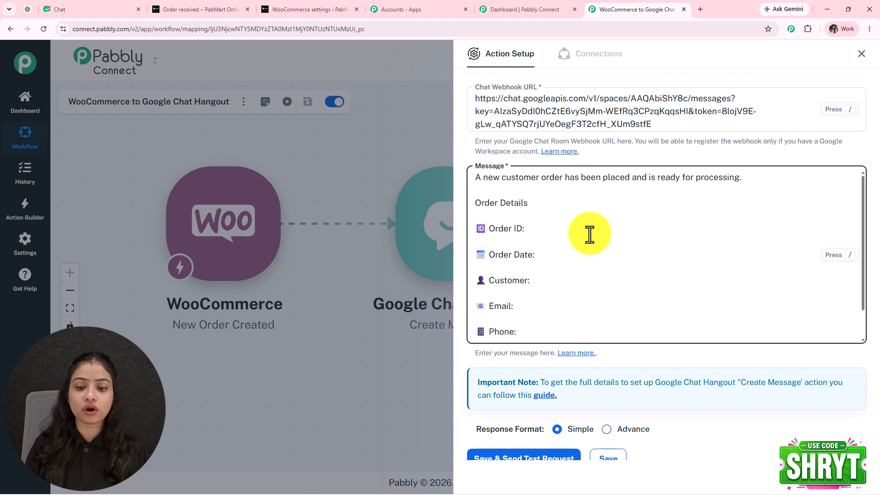
{"action": "scroll", "coordinate": [590, 234], "scroll_direction": "down", "scroll_amount": 1}
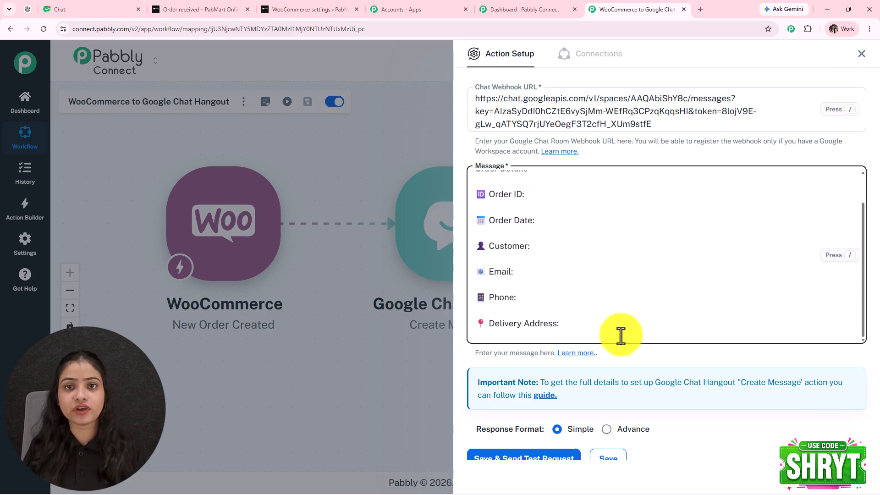
- Map the WooCommerce id after 'Order ID:' and the order creation date after 'Order Date:'
{"action": "scroll", "coordinate": [548, 197], "scroll_direction": "up", "scroll_amount": 1}
{"action": "left_click", "coordinate": [568, 229]}
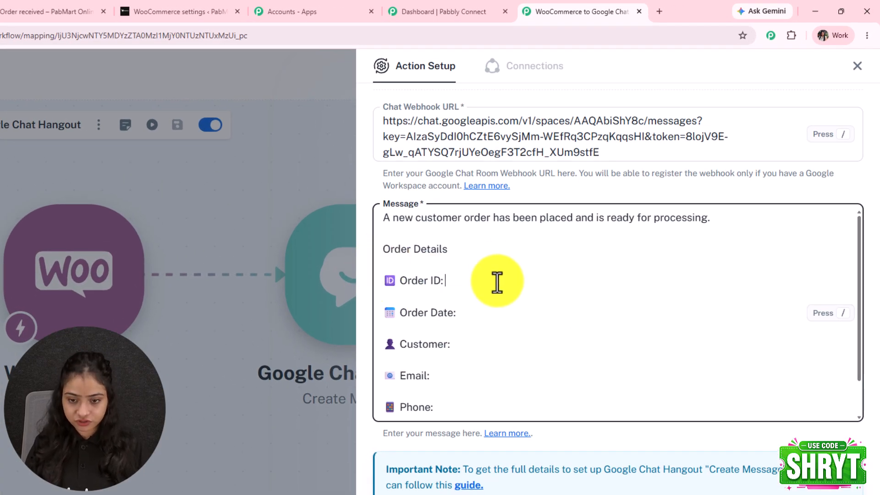
{"action": "type", "text": "/"}
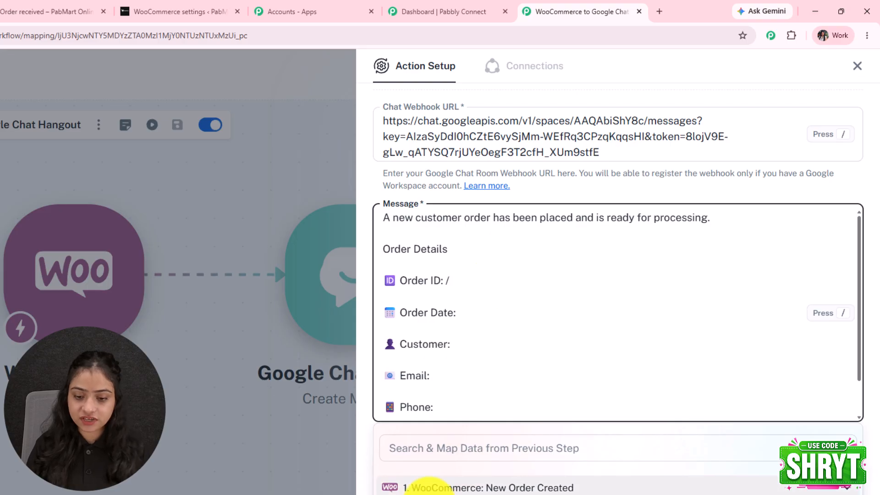
{"action": "left_click", "coordinate": [500, 397]}
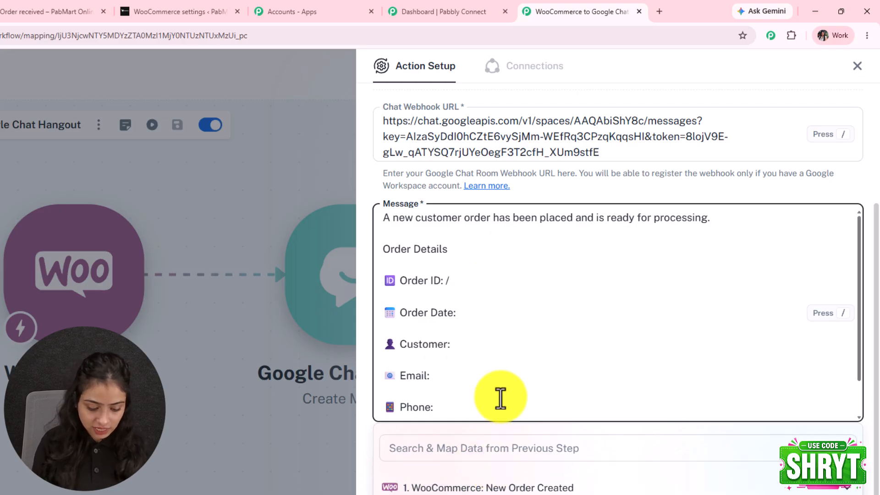
{"action": "type", "text": "id"}
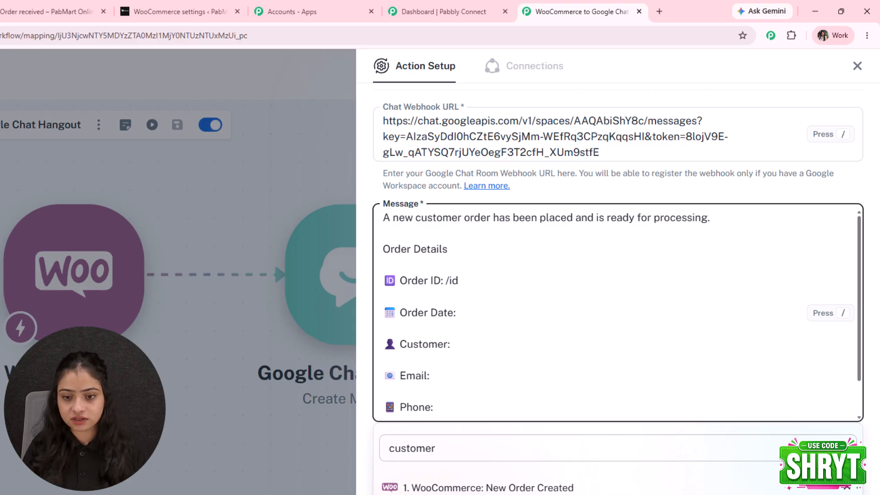
{"action": "key", "text": "Return"}
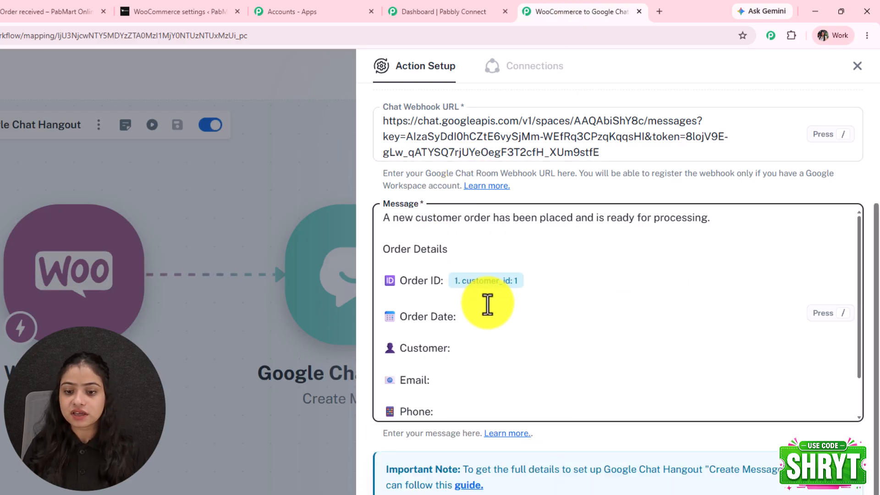
{"action": "left_click", "coordinate": [487, 318]}
{"action": "type", "text": "/"}
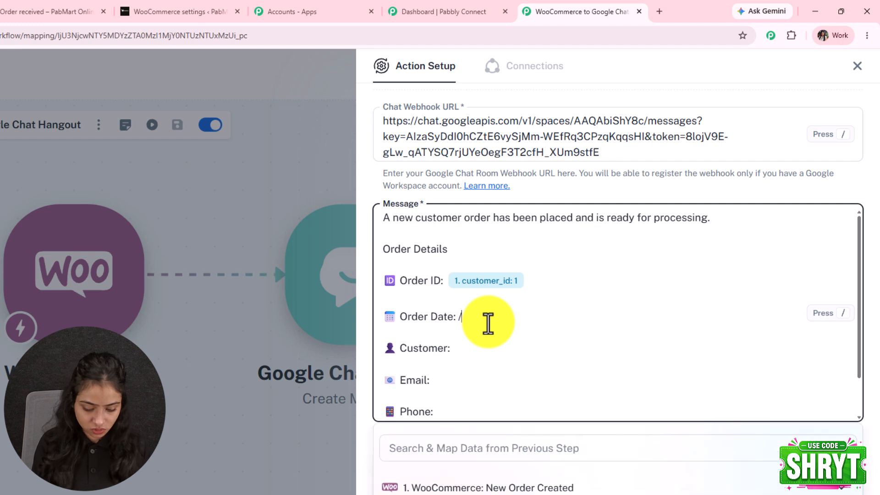
{"action": "type", "text": "date"}
{"action": "scroll", "coordinate": [504, 486], "scroll_direction": "down", "scroll_amount": 3}
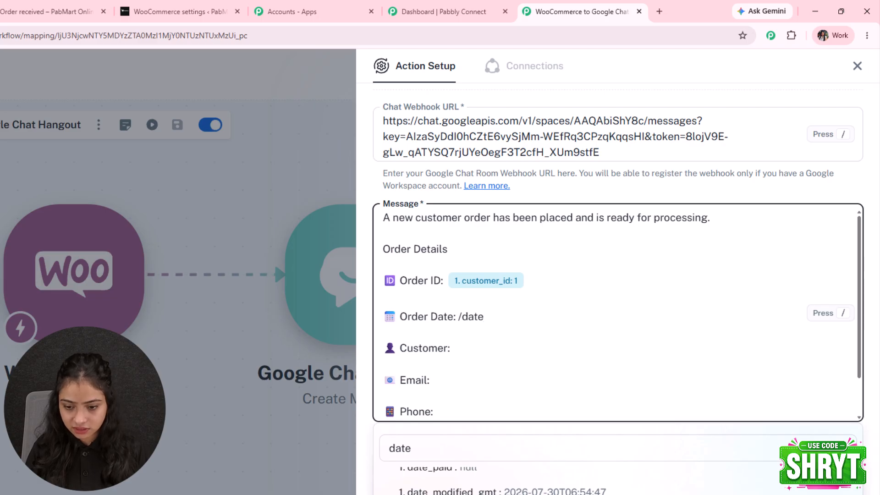
{"action": "key", "text": "Return"}
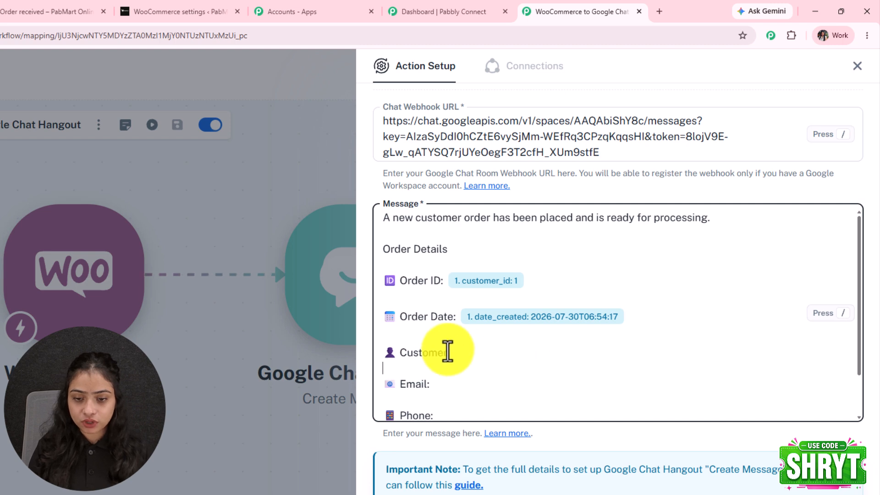
- Map the customer name after 'Customer:', then save and send a test request
{"action": "left_click", "coordinate": [462, 357]}
{"action": "type", "text": "/"}
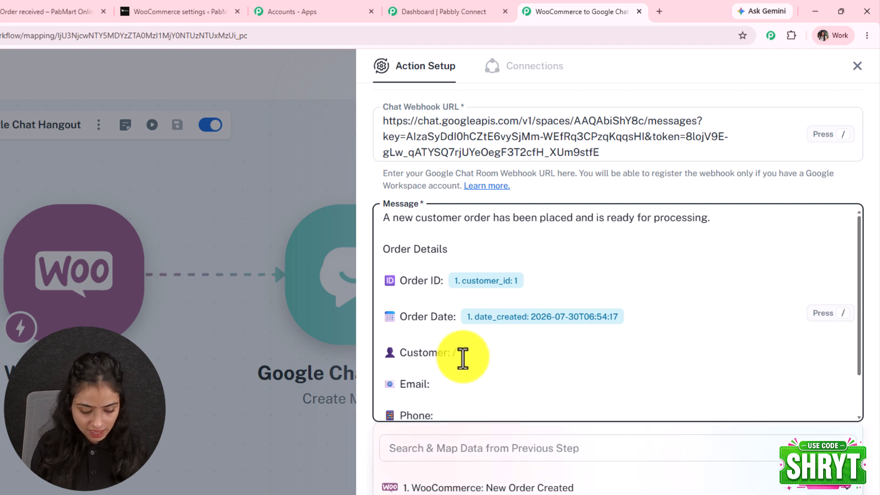
{"action": "type", "text": "nam"}
{"action": "key", "text": "BackSpace"}
{"action": "key", "text": "BackSpace"}
{"action": "type", "text": "ame"}
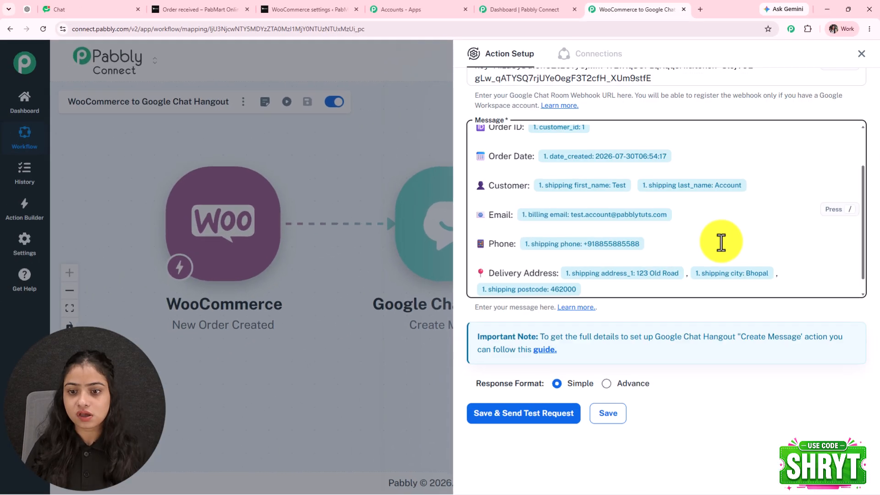
{"action": "scroll", "coordinate": [721, 243], "scroll_direction": "down", "scroll_amount": 1}
{"action": "left_click", "coordinate": [556, 417]}
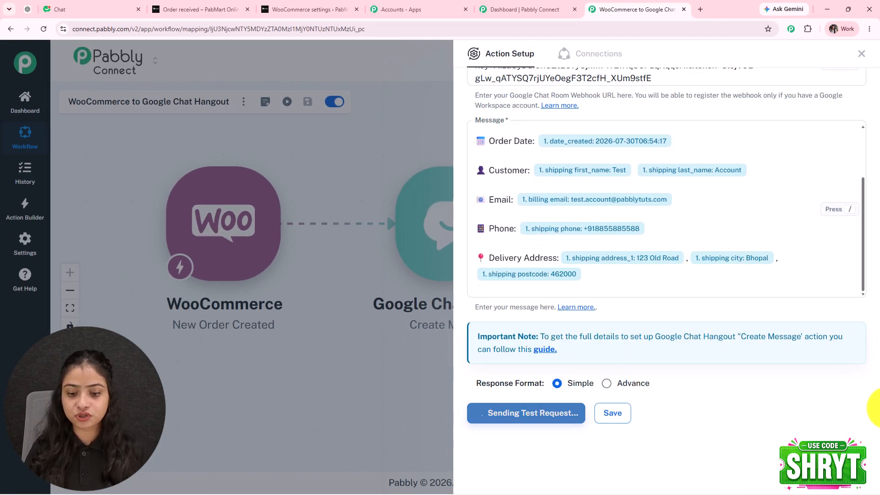
{"action": "scroll", "coordinate": [832, 394], "scroll_direction": "down", "scroll_amount": 4}
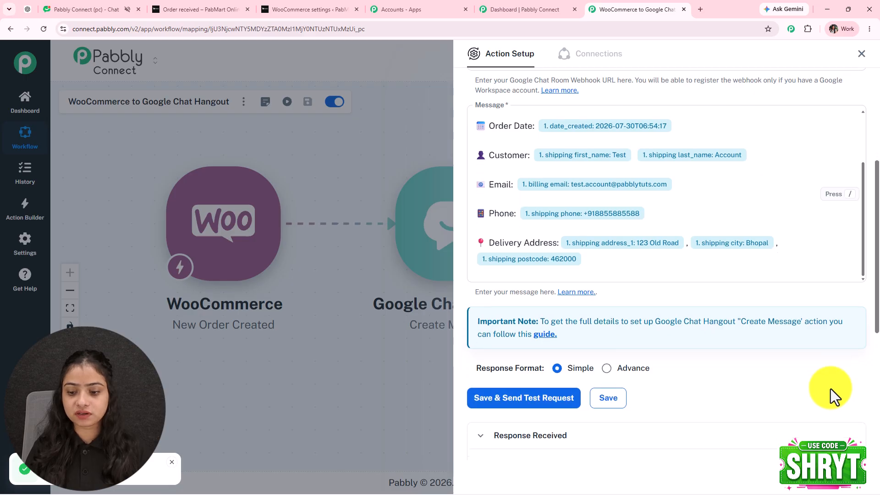
- Review the New Order Received! message's filled-in order details in the Store Orders conversation
{"action": "left_click", "coordinate": [68, 8]}
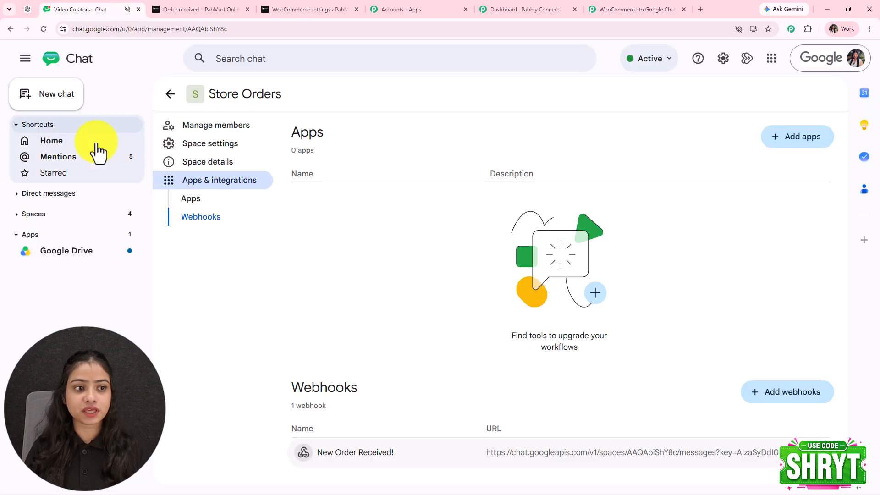
{"action": "left_click", "coordinate": [168, 95]}
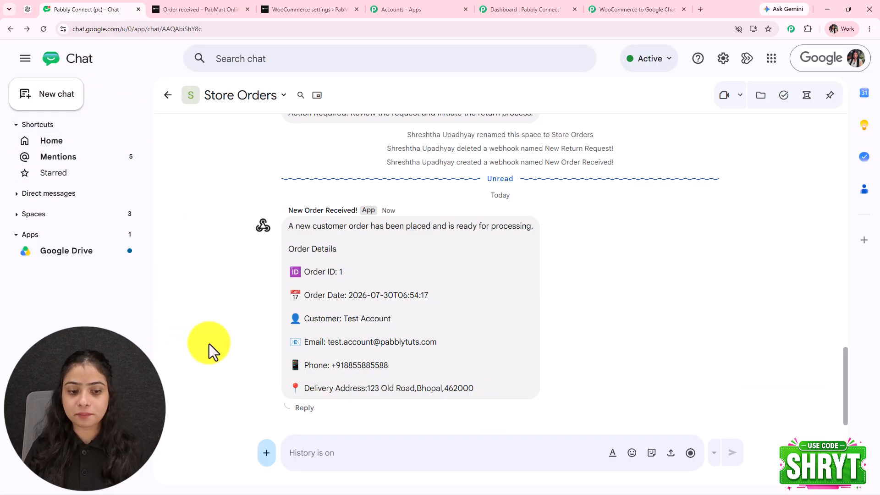
{"action": "left_click_drag", "start_coordinate": [284, 240], "coordinate": [460, 395]}
{"action": "left_click", "coordinate": [199, 364]}
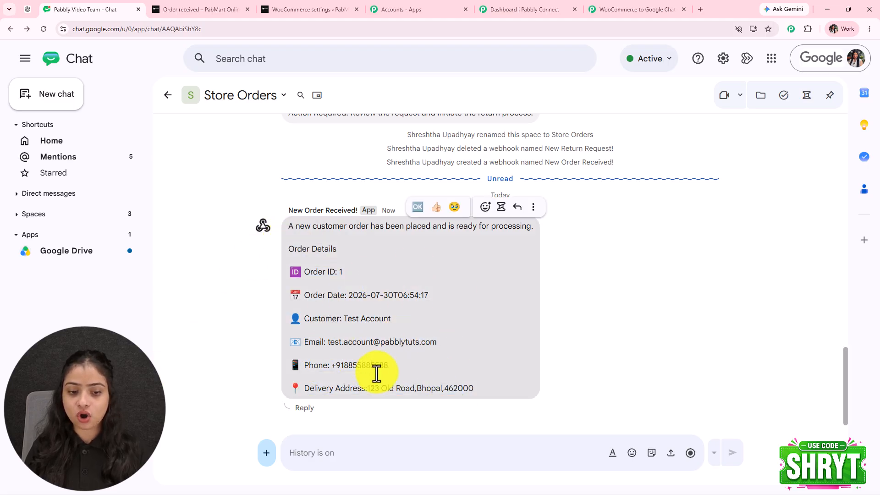
- Back in Pabbly, close the Action Setup panel to show the full workflow canvas
{"action": "left_click", "coordinate": [613, 9]}
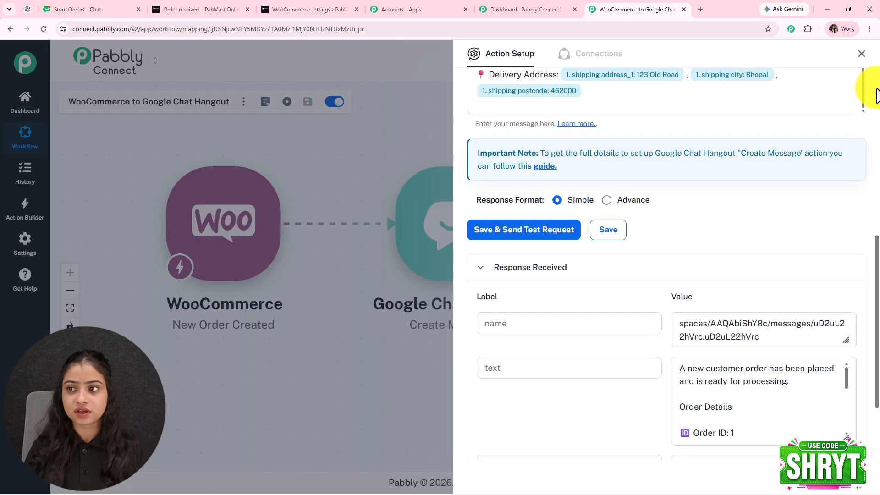
{"action": "left_click", "coordinate": [862, 53]}
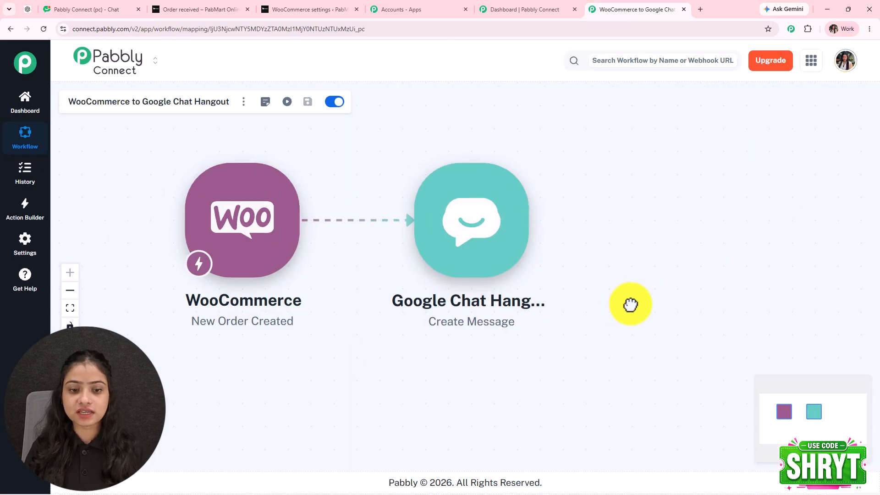